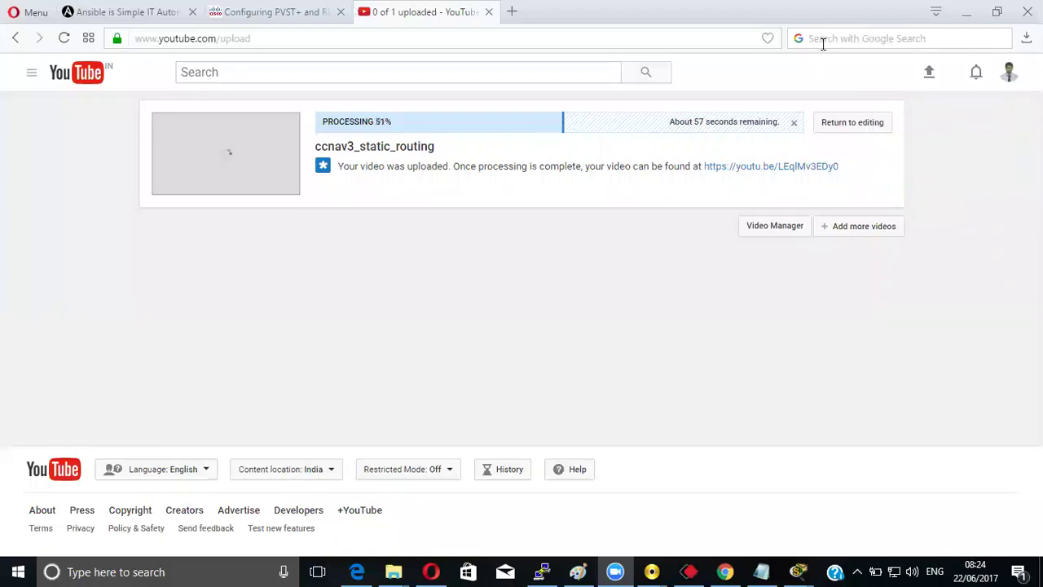
Step: Minimize the YouTube upload page and bring the Packet Tracer three-router workspace forward
left_click(966, 12)
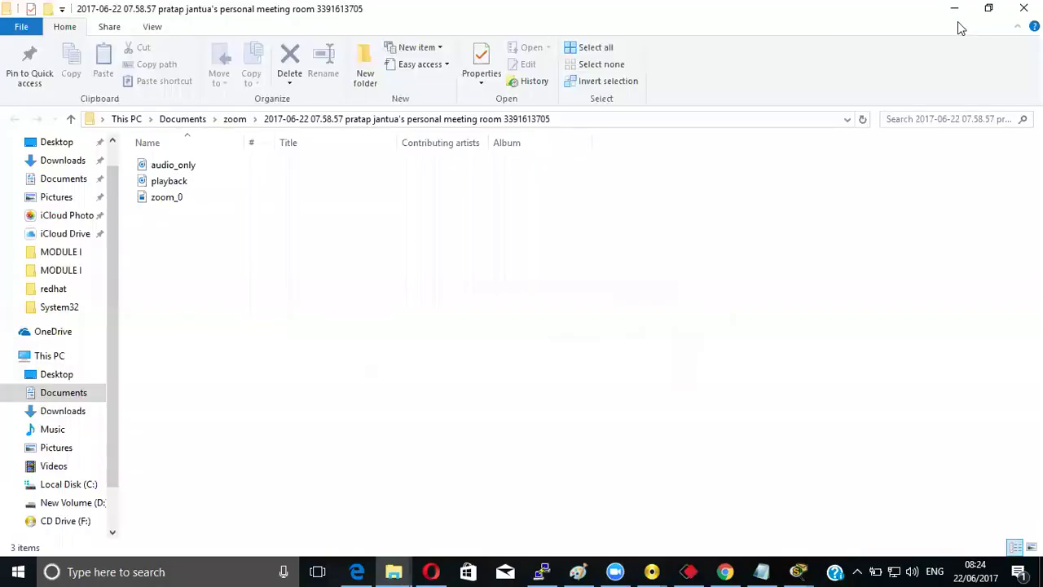
left_click(798, 569)
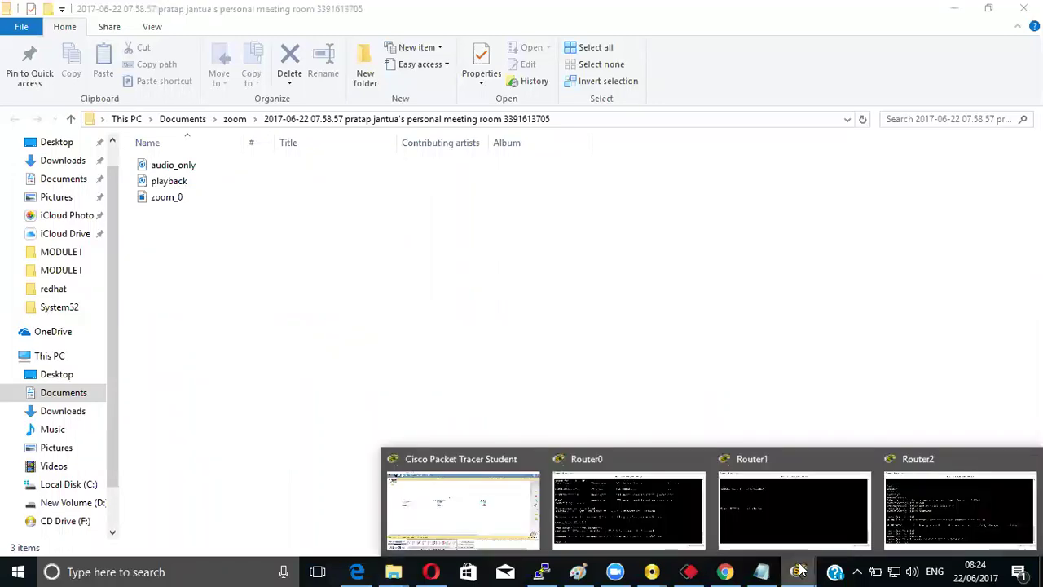
left_click(505, 515)
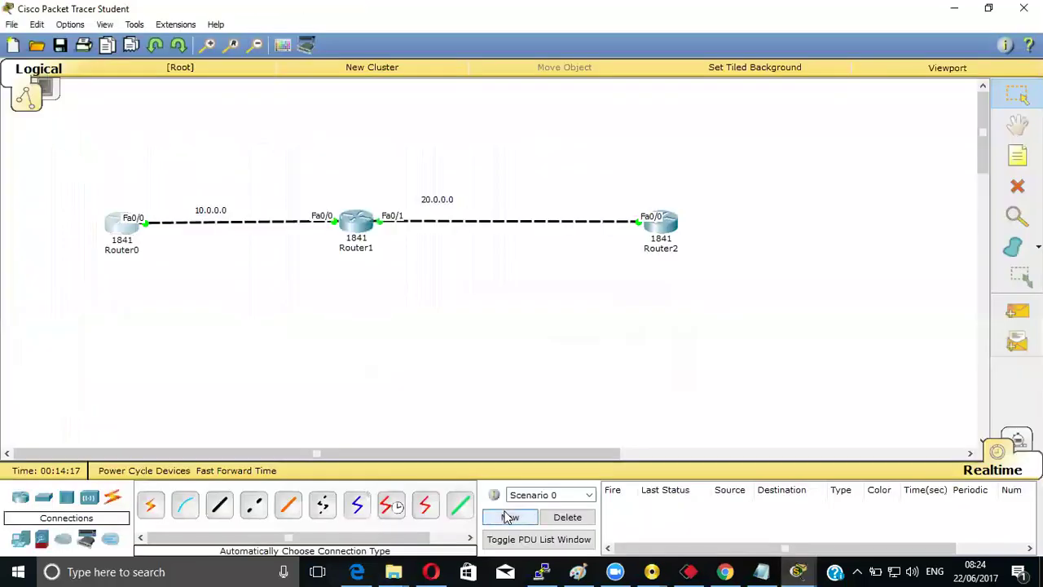
Step: Start a new blank network, discarding the old one without saving
left_click(12, 25)
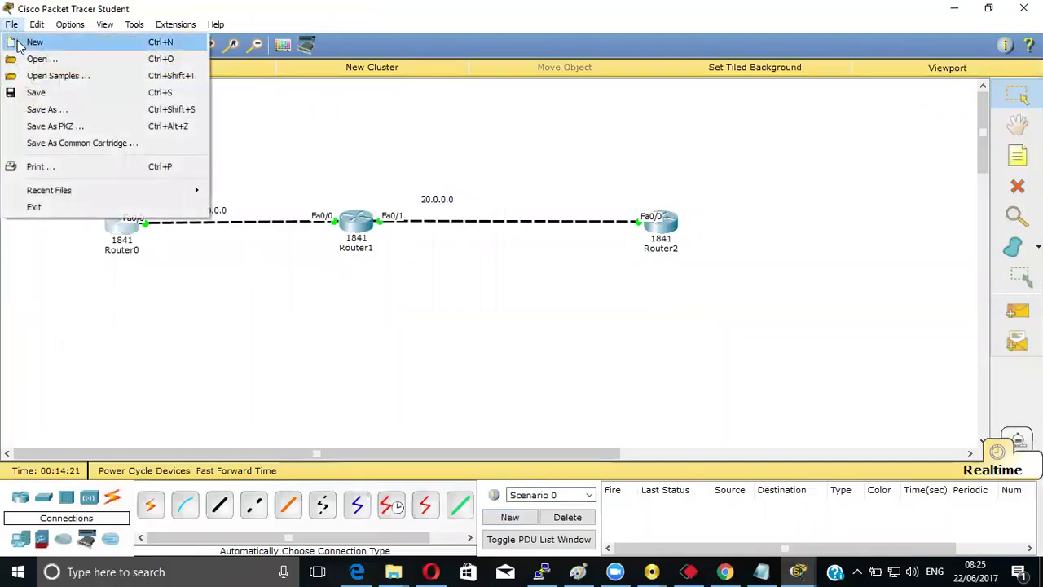
left_click(18, 42)
left_click(588, 300)
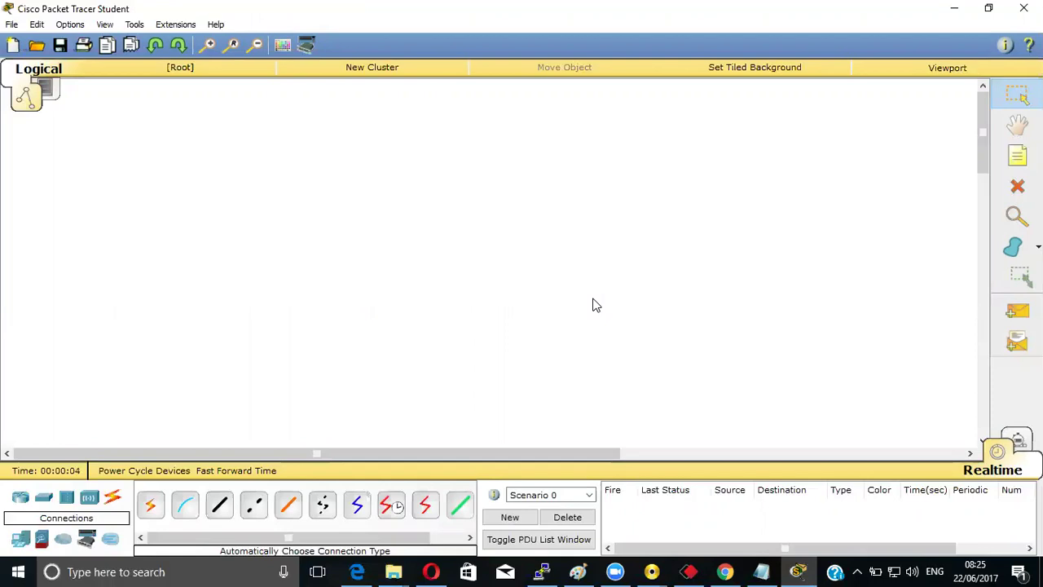
Step: Place three 1841 routers, Router0, Router1 and Router2, in a row across the workspace
left_click(20, 499)
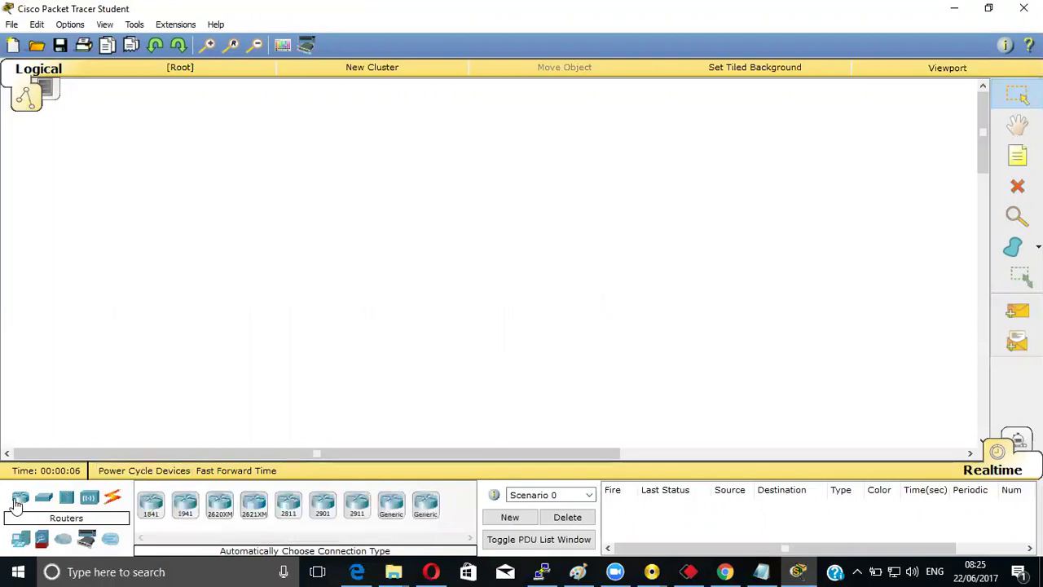
left_click(153, 512)
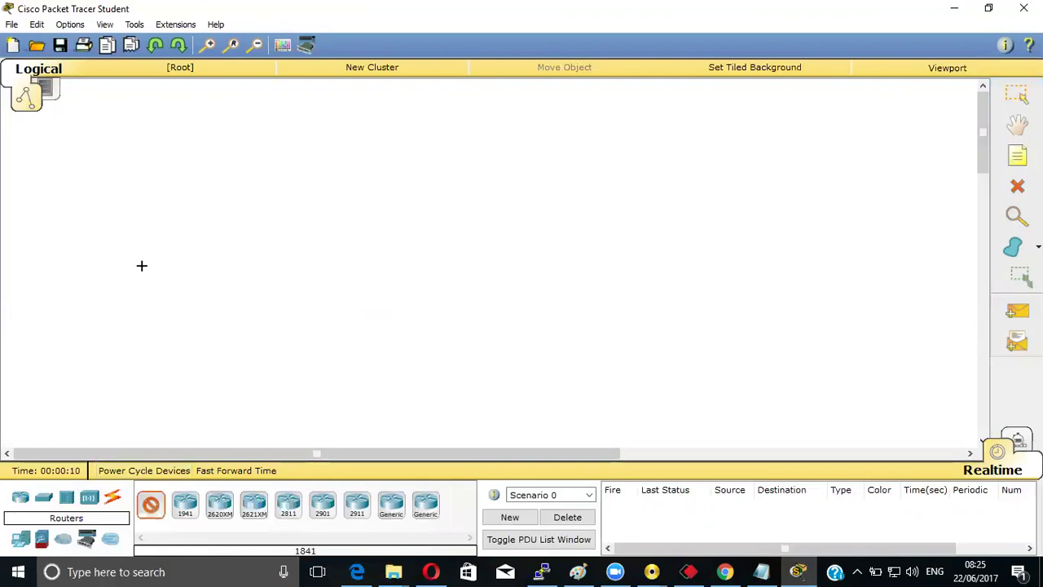
left_click(128, 184)
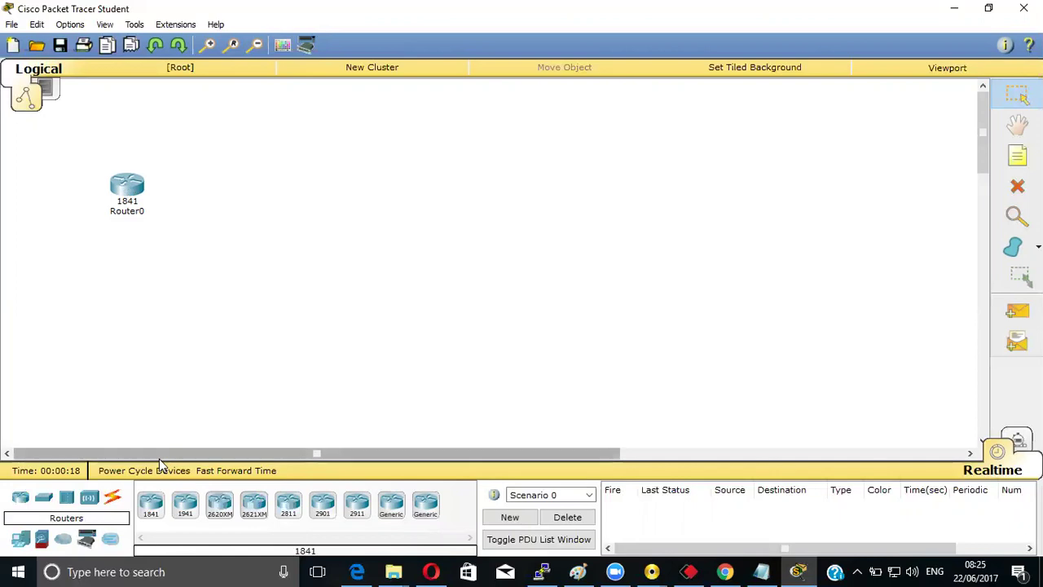
left_click(155, 502)
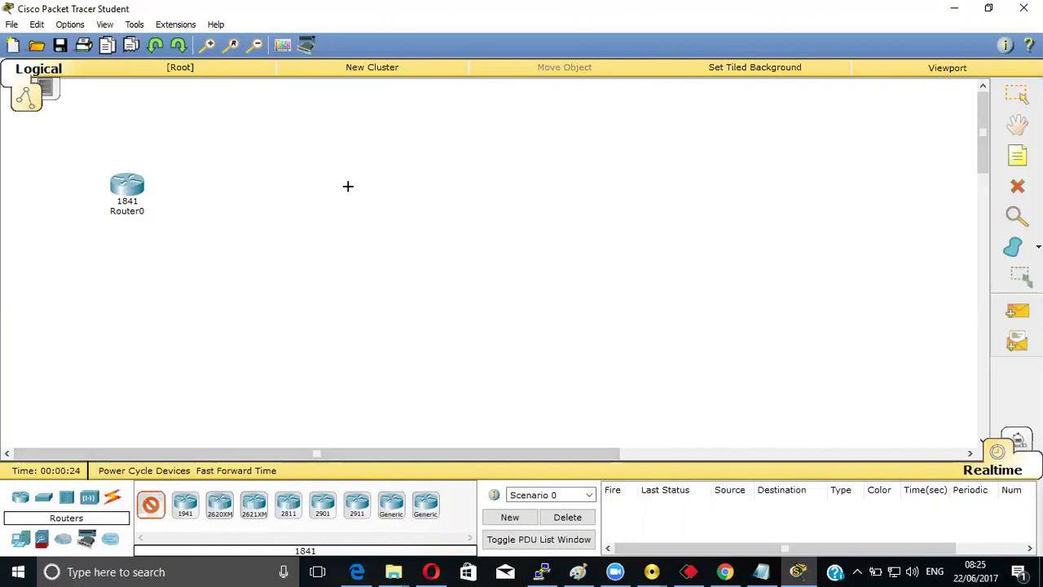
left_click(347, 187)
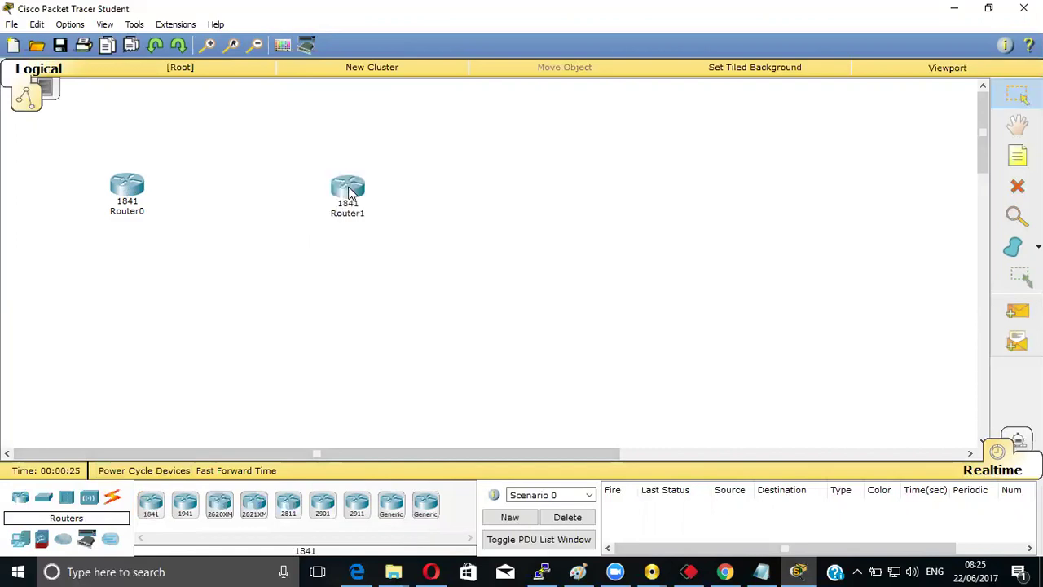
left_click(153, 503)
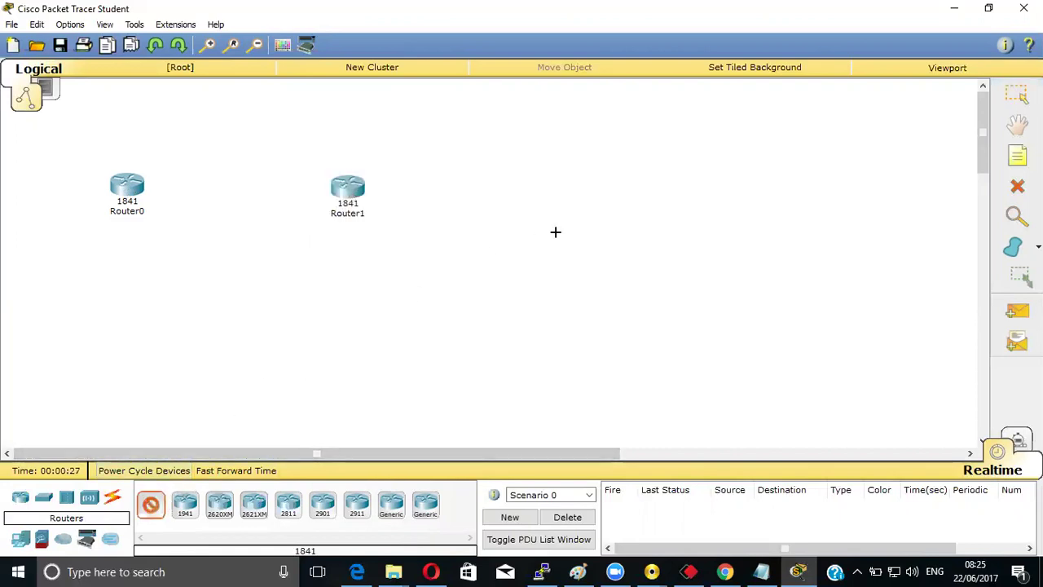
left_click(609, 175)
left_click_drag(354, 191, 359, 189)
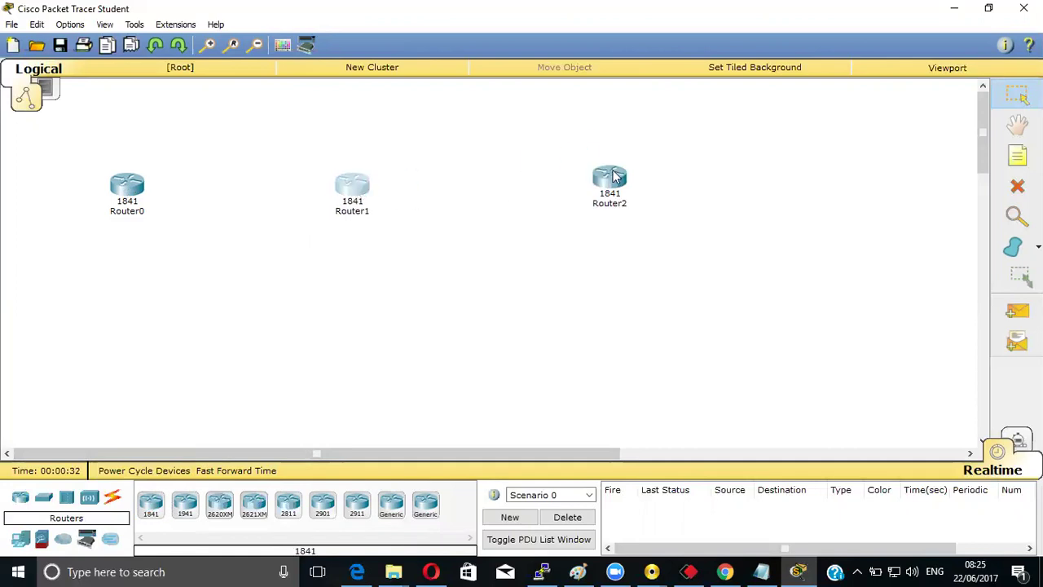
left_click_drag(616, 177, 627, 180)
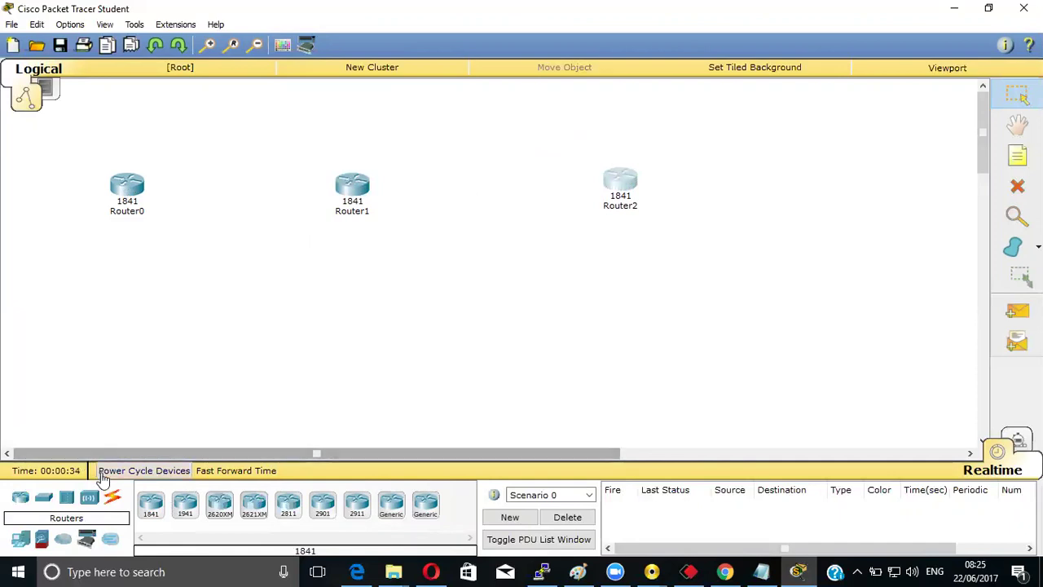
Step: Link Router0 to Router1 and Router1 to Router2 with automatically chosen cables
left_click(112, 499)
left_click(150, 504)
left_click(134, 196)
left_click(344, 179)
left_click(150, 504)
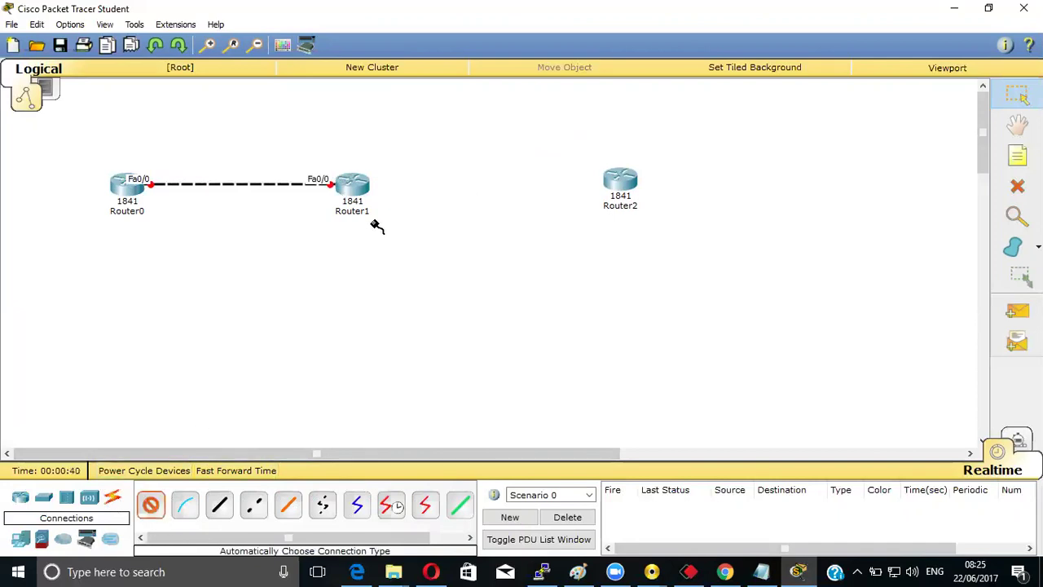
left_click(359, 192)
left_click(621, 176)
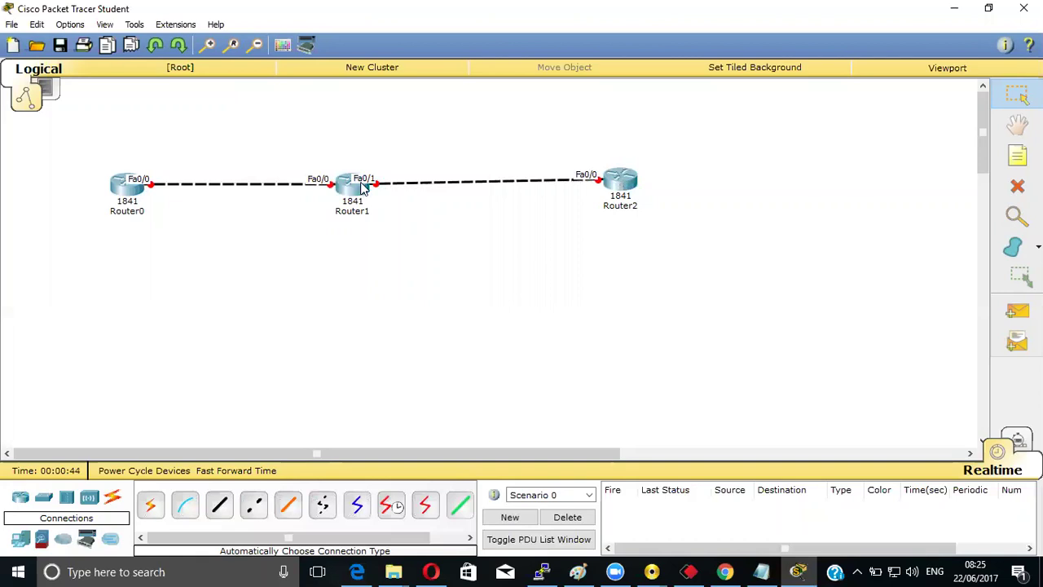
left_click_drag(354, 196, 362, 193)
left_click_drag(612, 277, 969, 161)
Step: Add notes '192.168.10.0' above the Router0–Router1 link and '200.10.10.10' on the Router1–Router2 link
left_click(1018, 154)
left_click(173, 152)
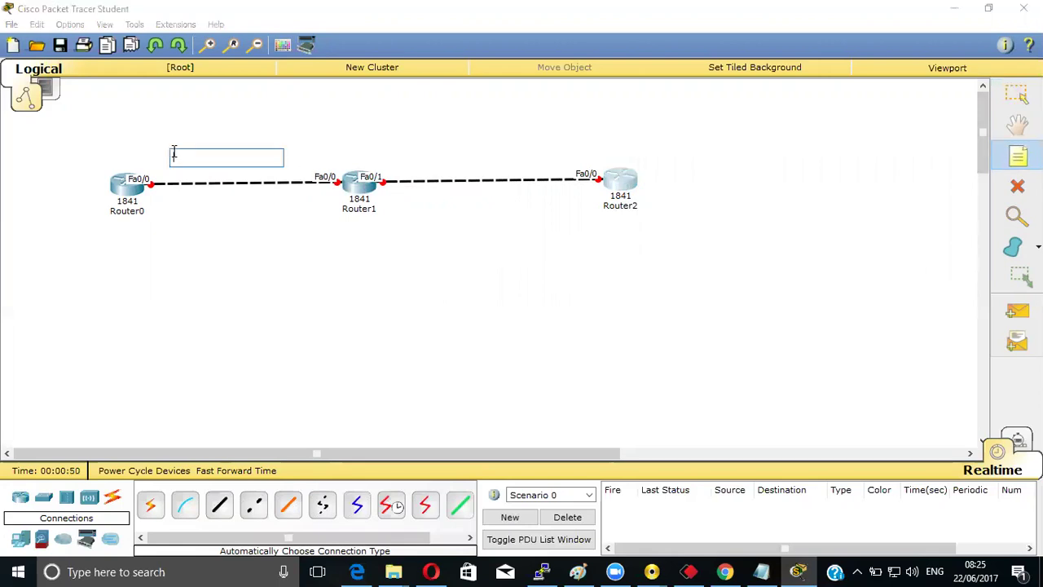
type("192.168.")
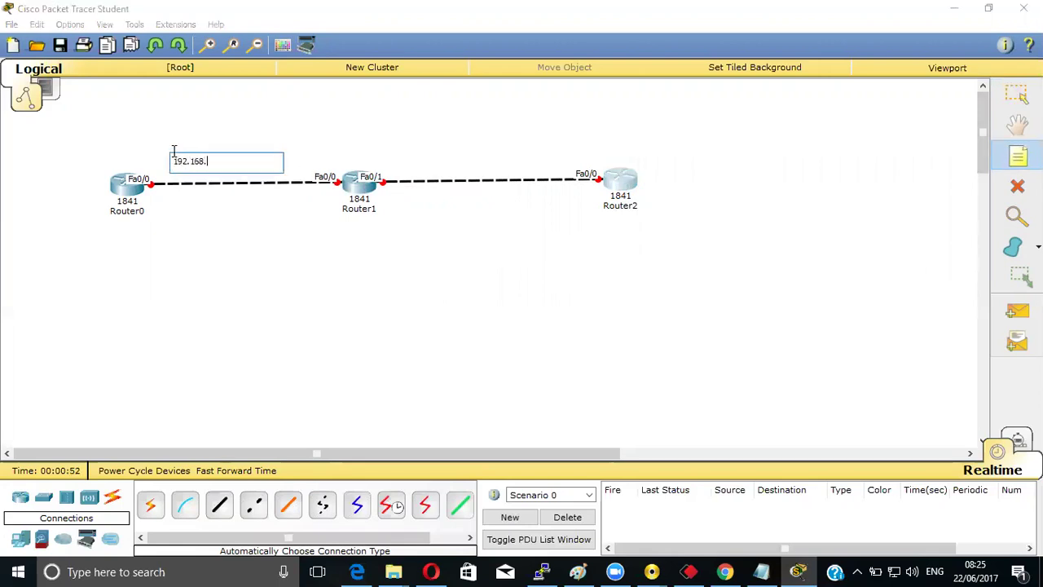
type("10.0")
left_click(418, 164)
type("200.10.")
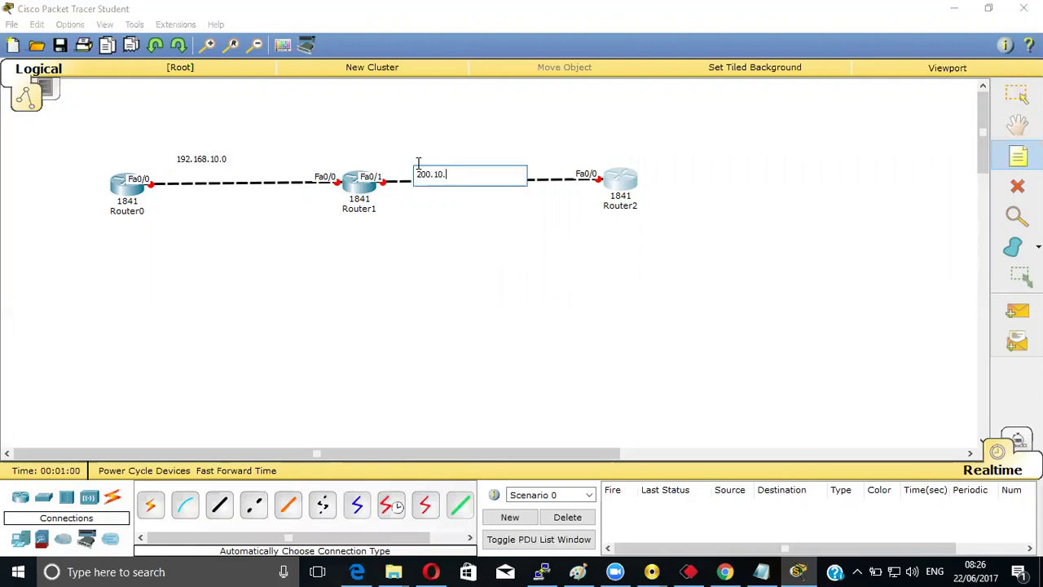
type("10.10")
left_click(1017, 94)
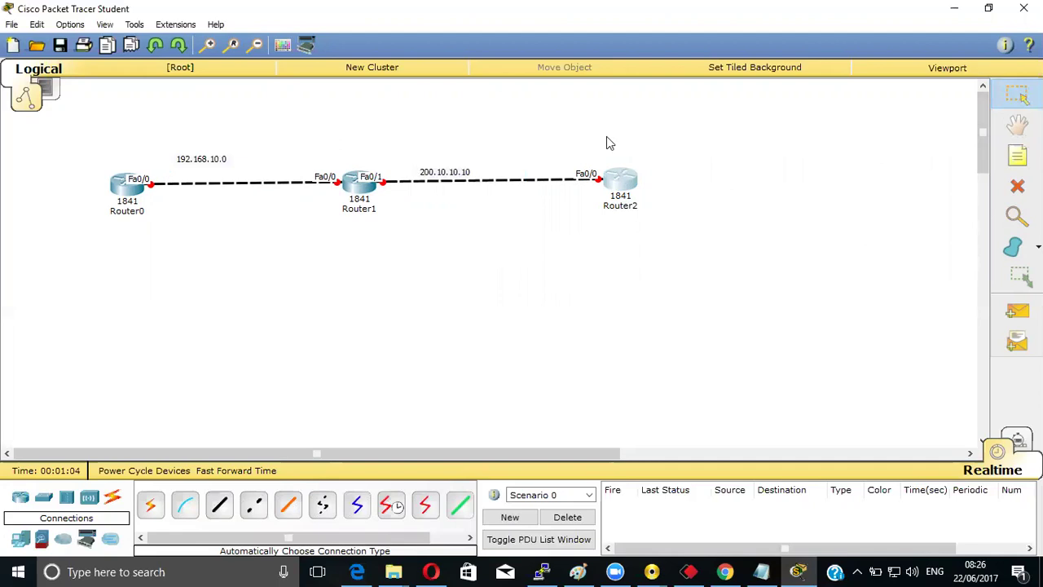
left_click_drag(469, 170, 473, 164)
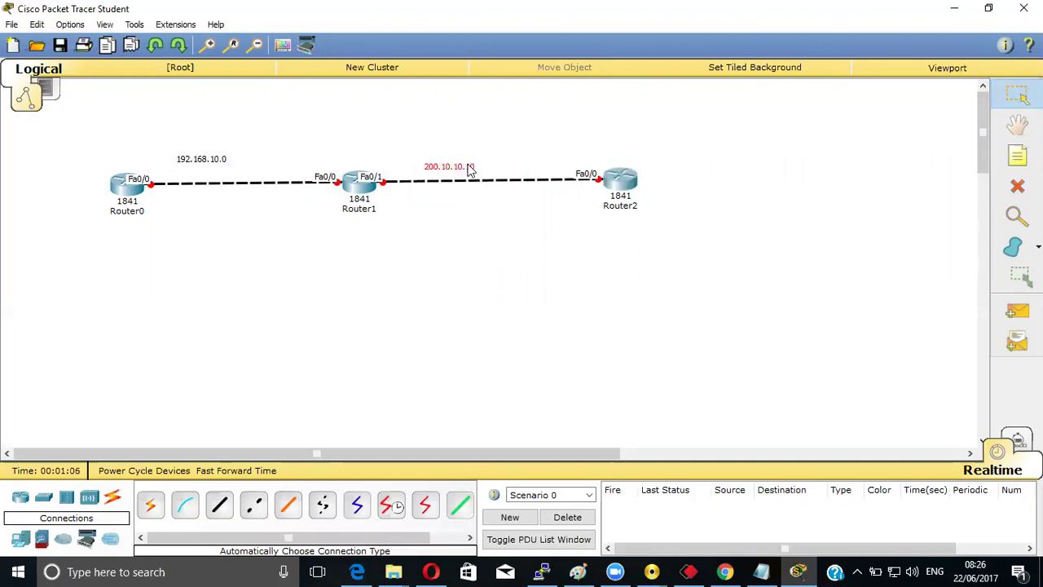
left_click(358, 242)
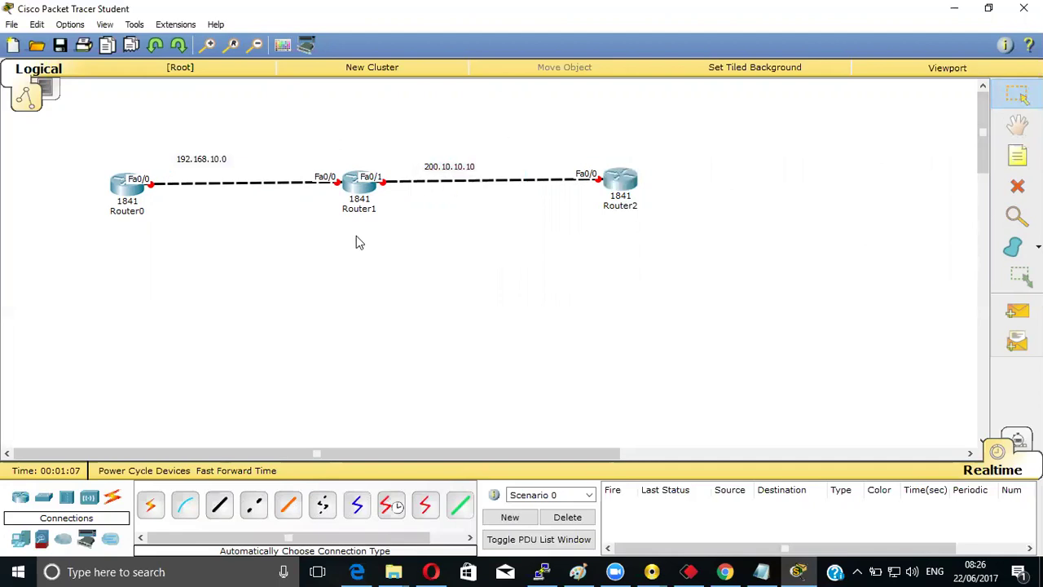
Step: Open Router0's CLI, decline the setup dialog, and enter configuration mode with en and conf t
left_click(116, 184)
left_click(410, 122)
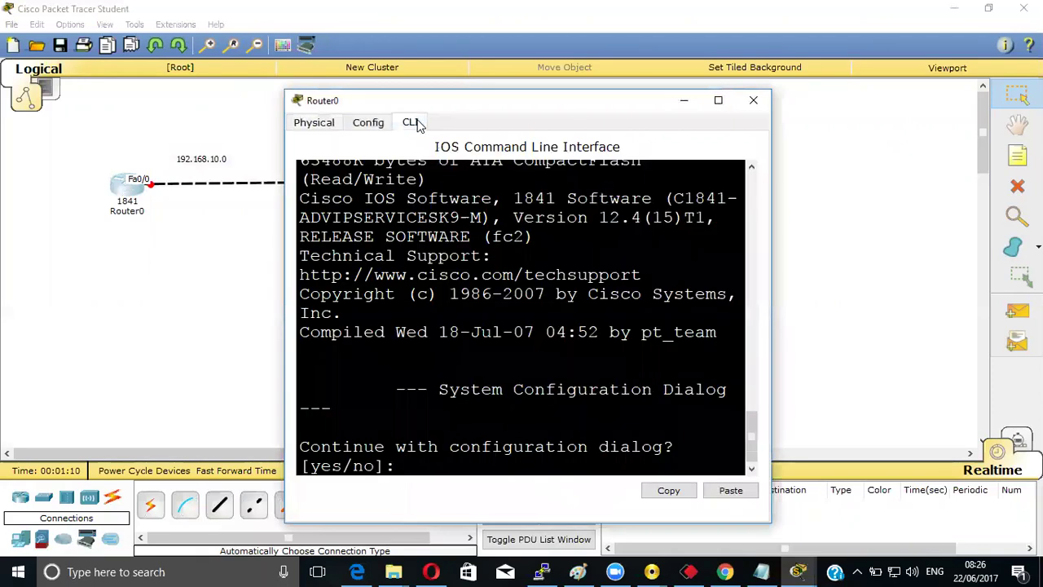
type("no")
key("Return")
key("Return")
key("Return")
key("Return")
key("Return")
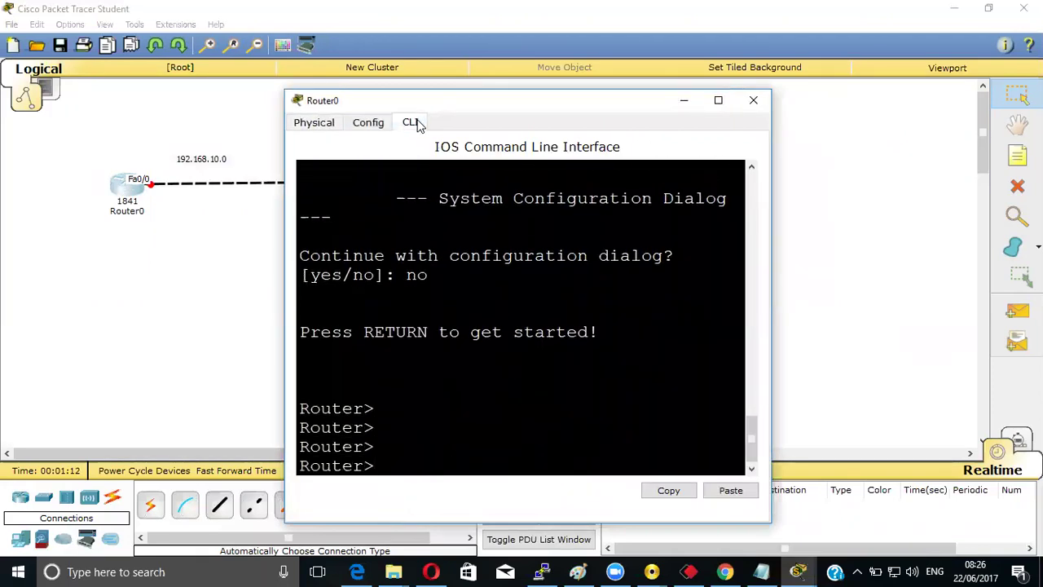
type("en")
key("Return")
type("conf t")
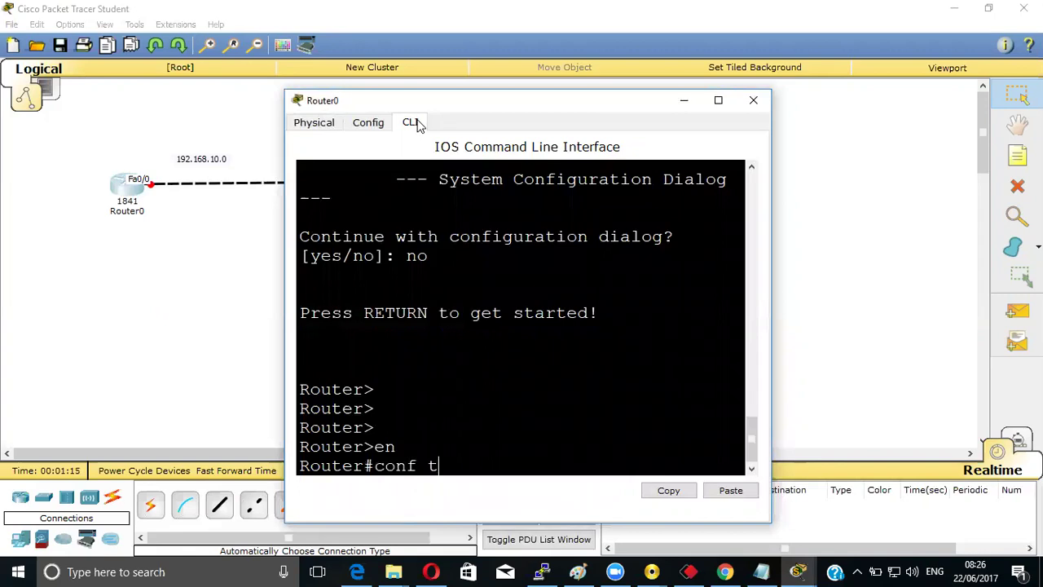
key("Return")
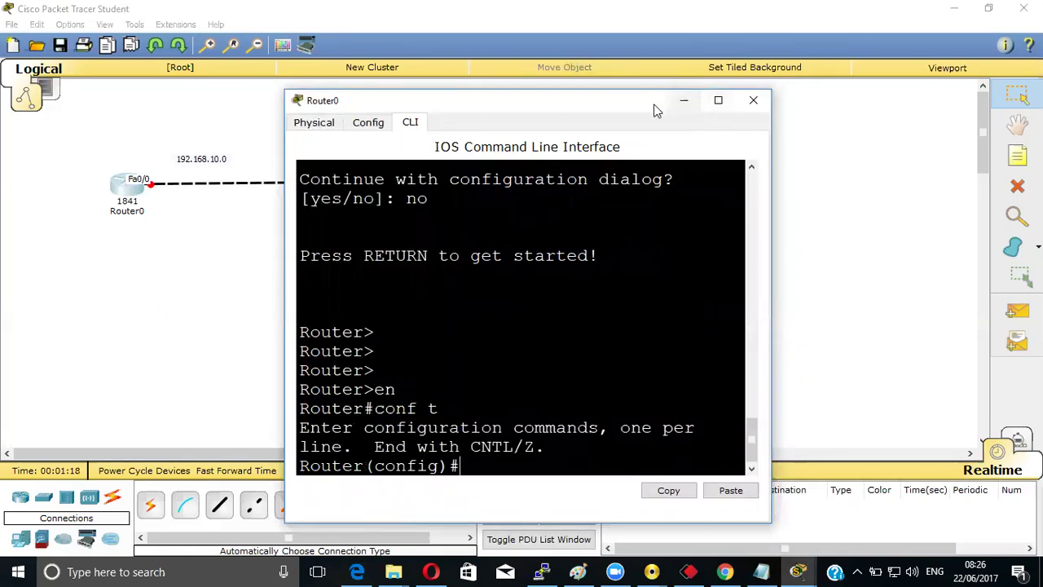
Step: Assign 192.168.10.1 255.255.255.0 to Router0's Fa0/0 and close its window
left_click_drag(664, 104, 770, 90)
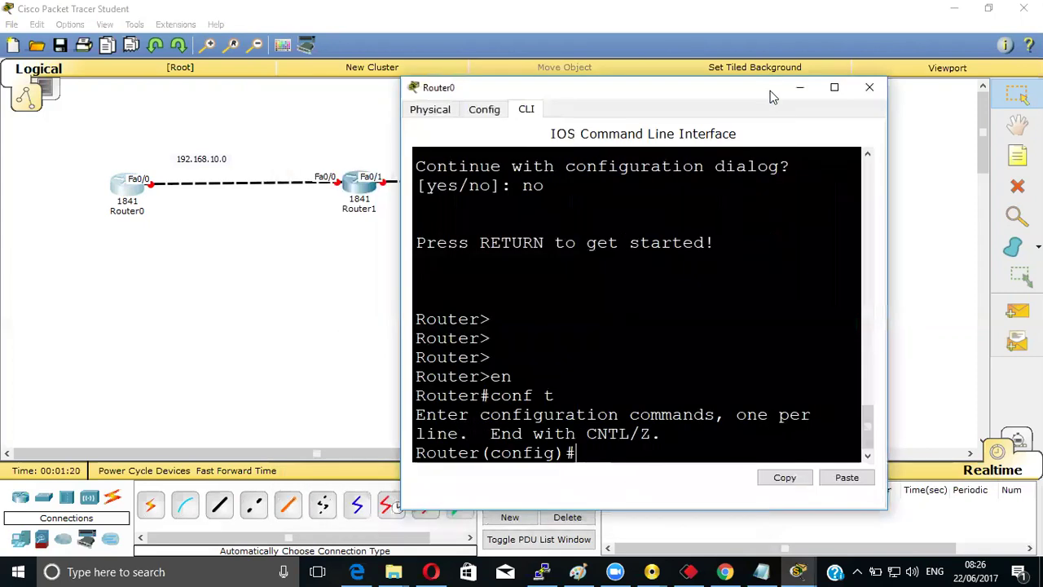
type("int fa")
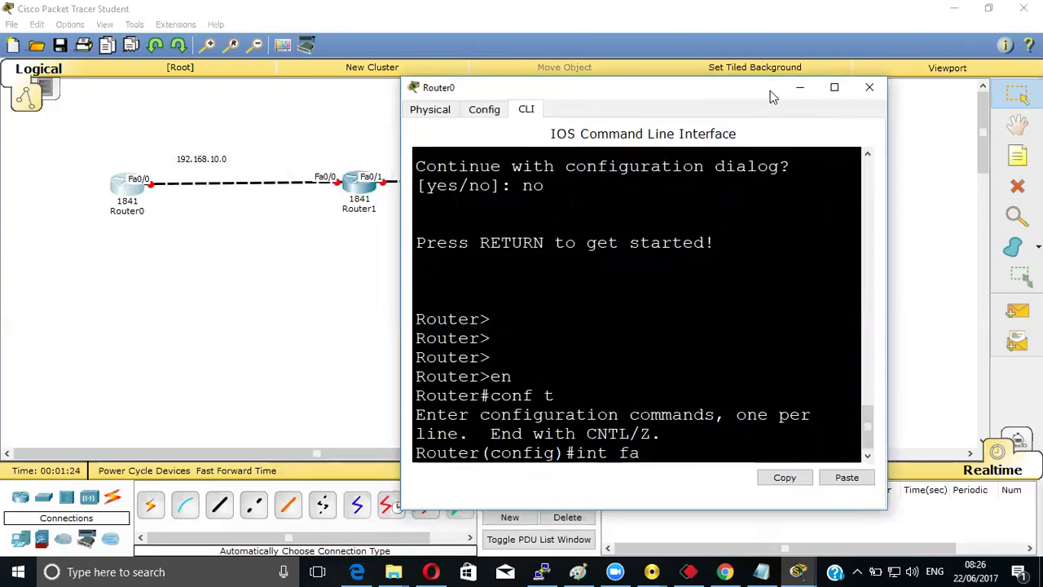
type("0/0")
key("Return")
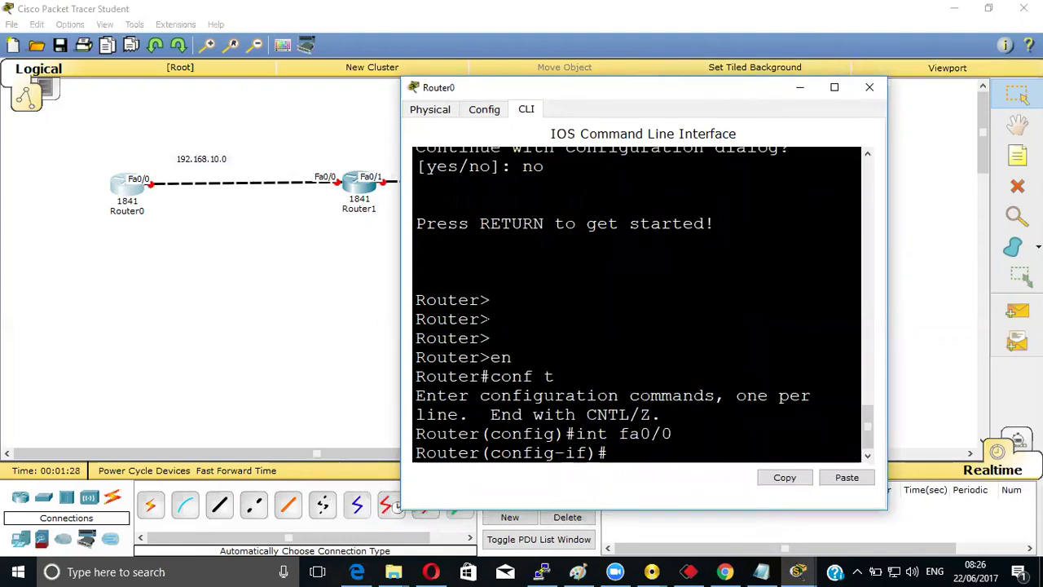
type("ip add 192.16")
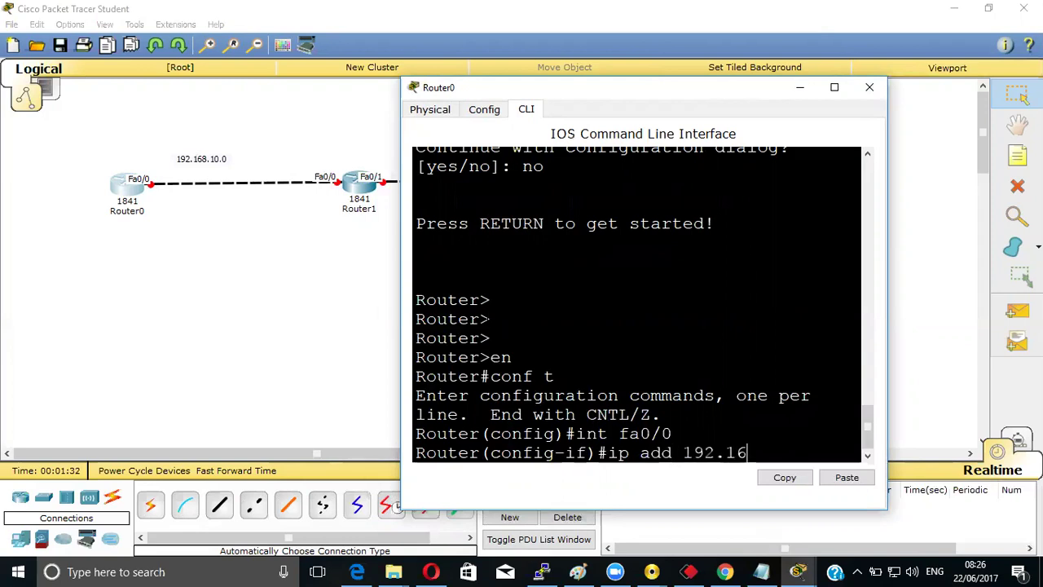
type("8.10.1 255.255.255.0")
key("Return")
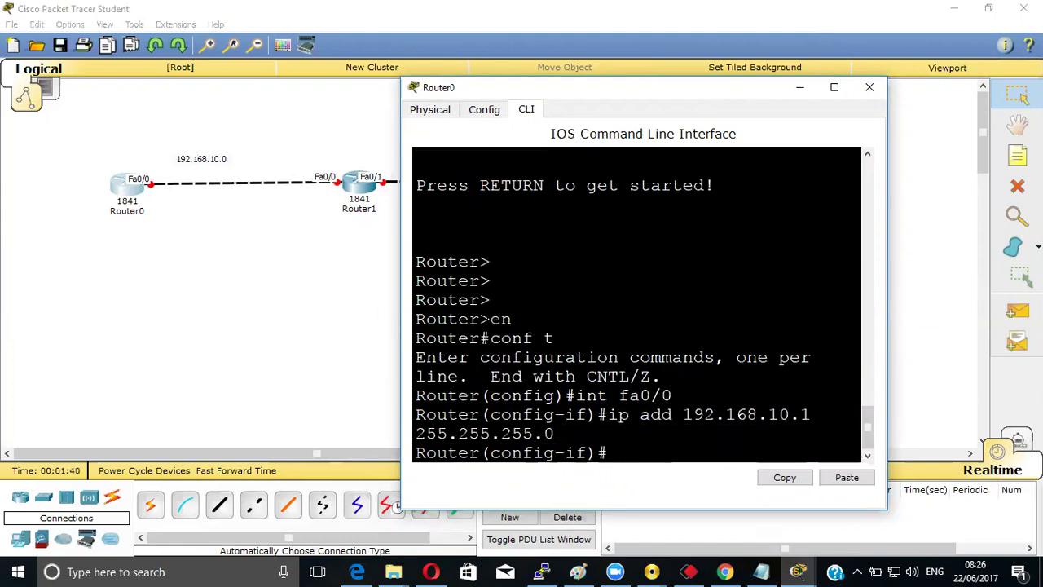
left_click(871, 88)
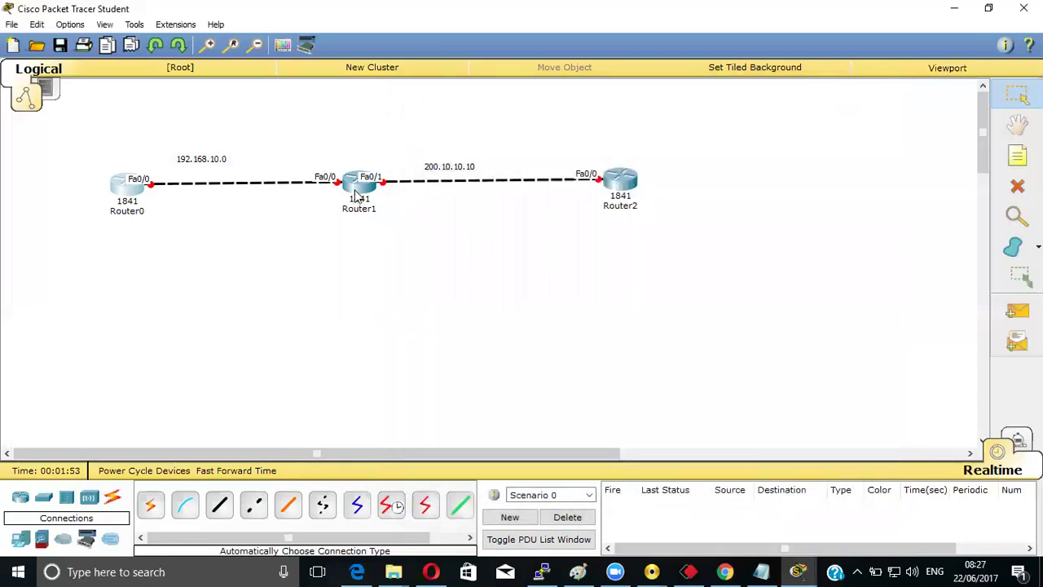
Step: Open Router1's CLI, decline the setup dialog, and enter configuration mode with en and conf t
left_click(356, 194)
left_click(410, 124)
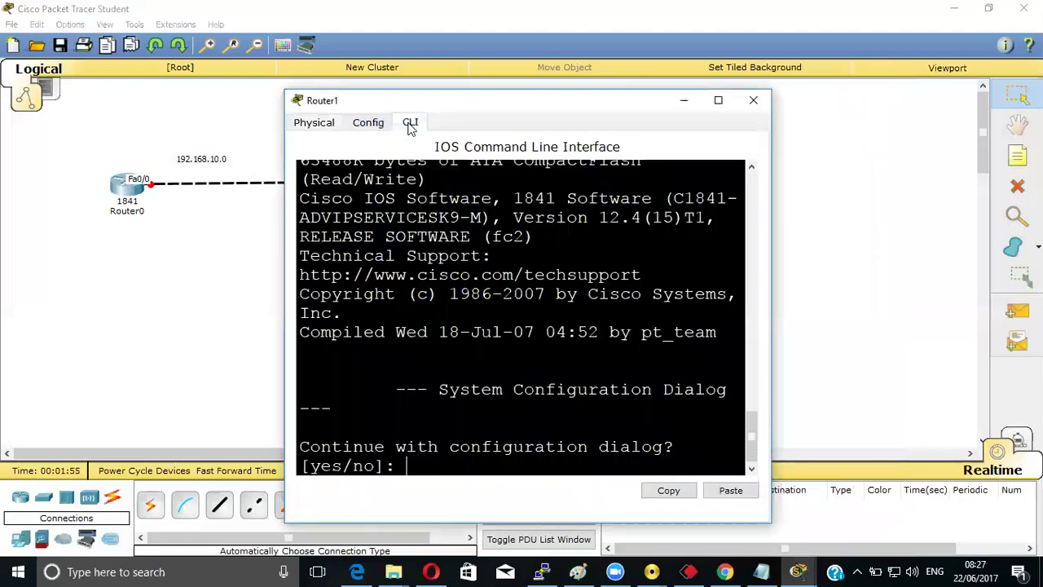
type("no")
key("Return")
key("Return")
key("Return")
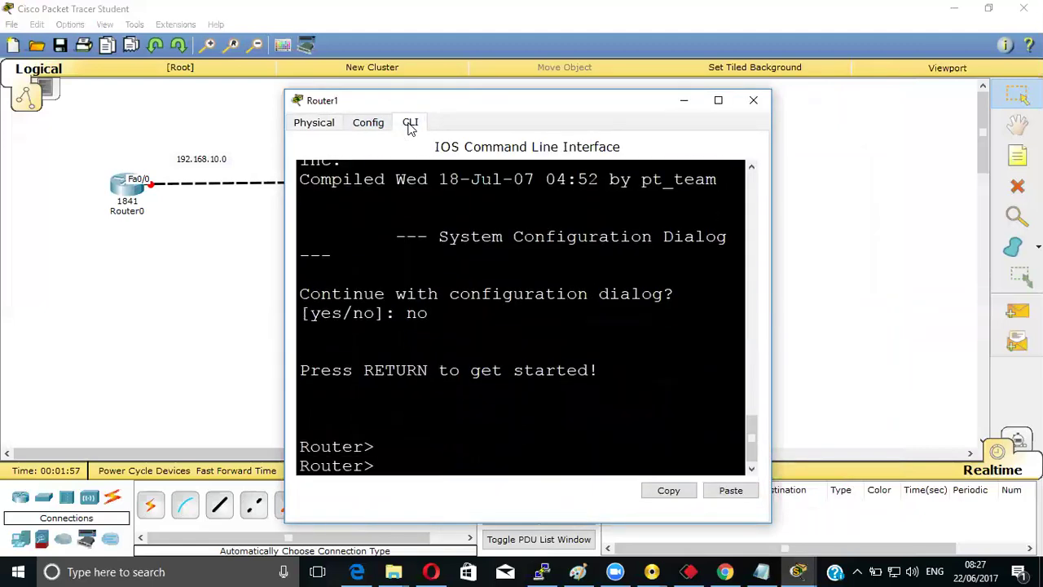
type("en")
key("Return")
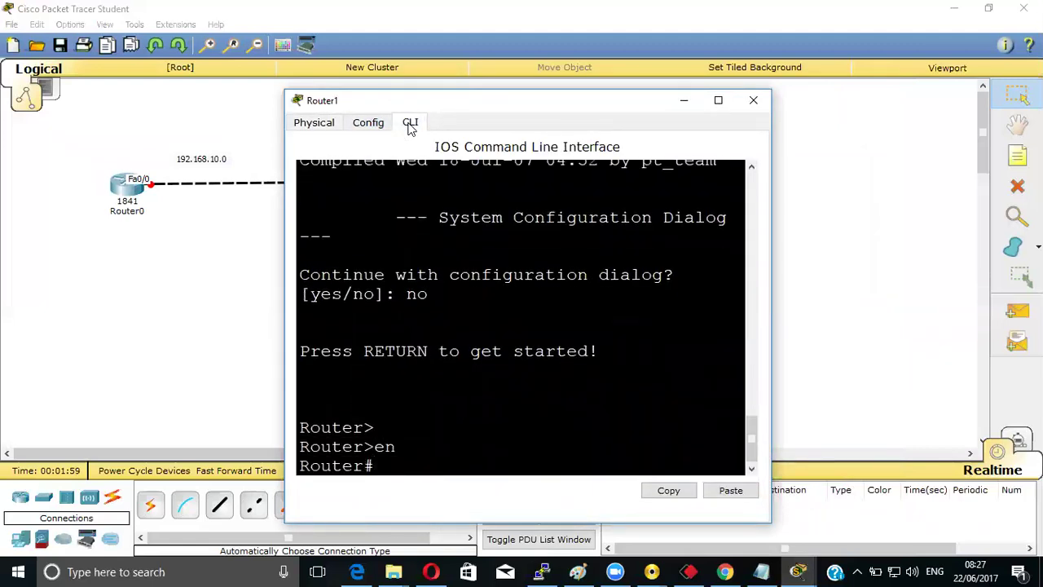
type("conf t")
Step: Set Router1's Fa0/0 to 192.168.10.2 255.255.255.0 and bring it up with no shutdown
key("Return")
type("i")
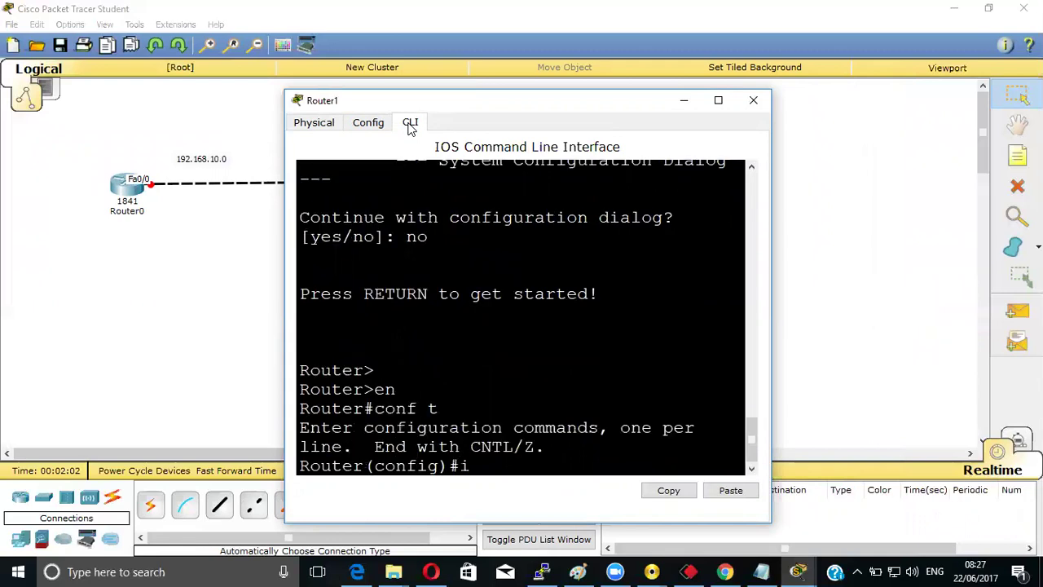
type("nt fa0/0")
key("Return")
type("ip add ")
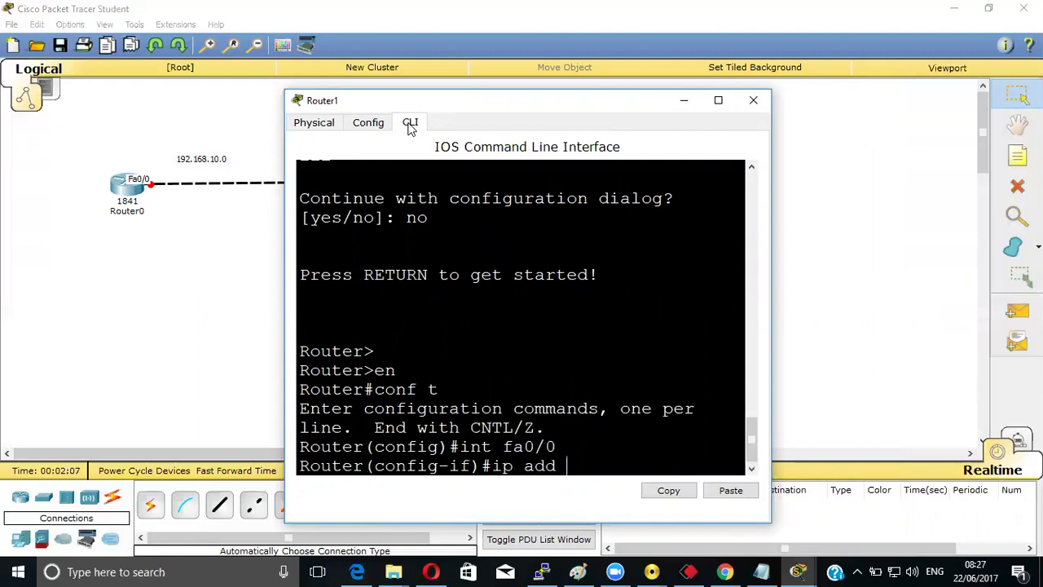
type("192.168.10.2 255.255.")
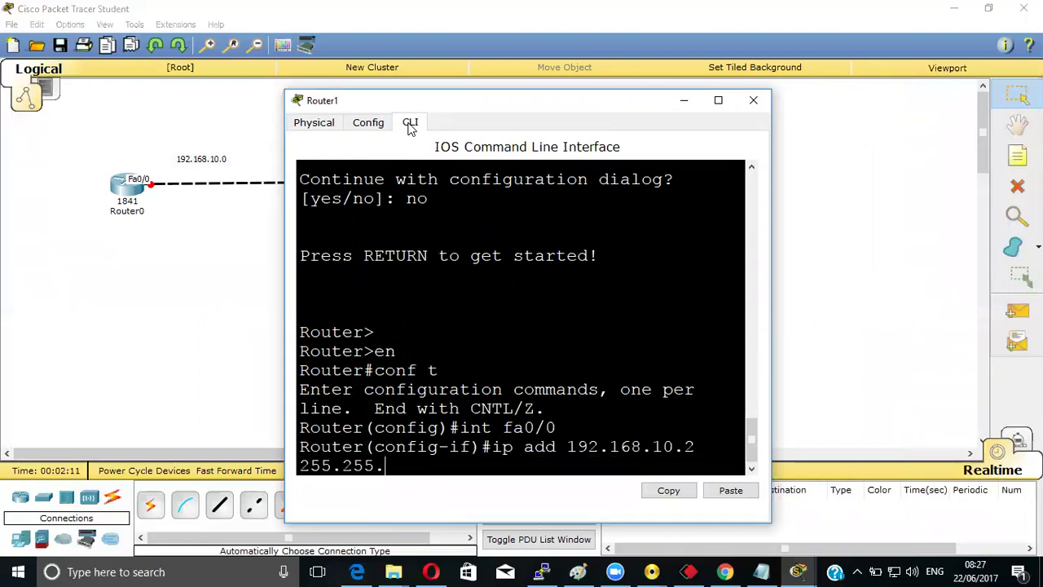
type("255.0")
key("Return")
type("no sh")
key("Tab")
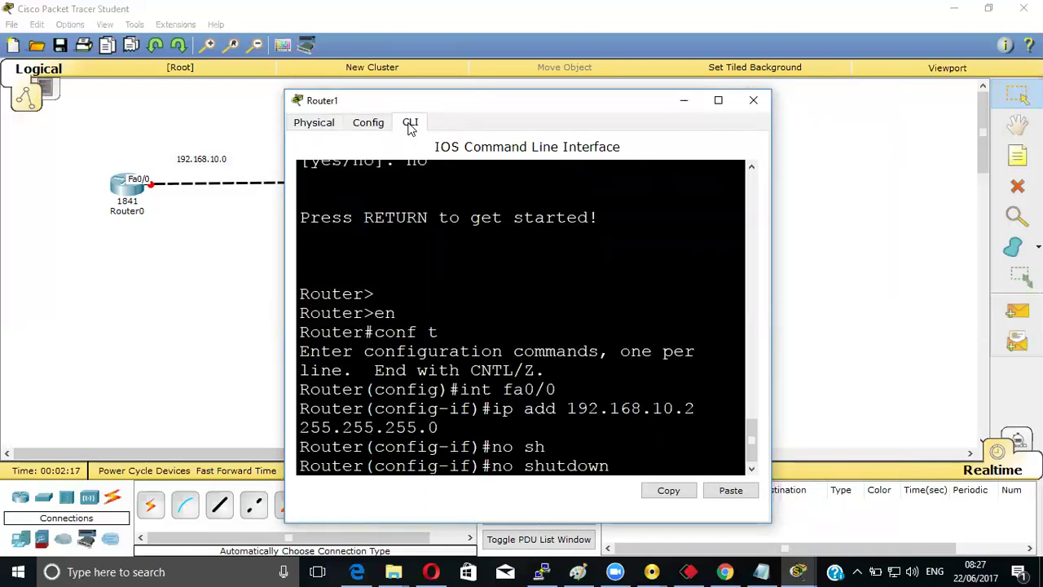
key("Return")
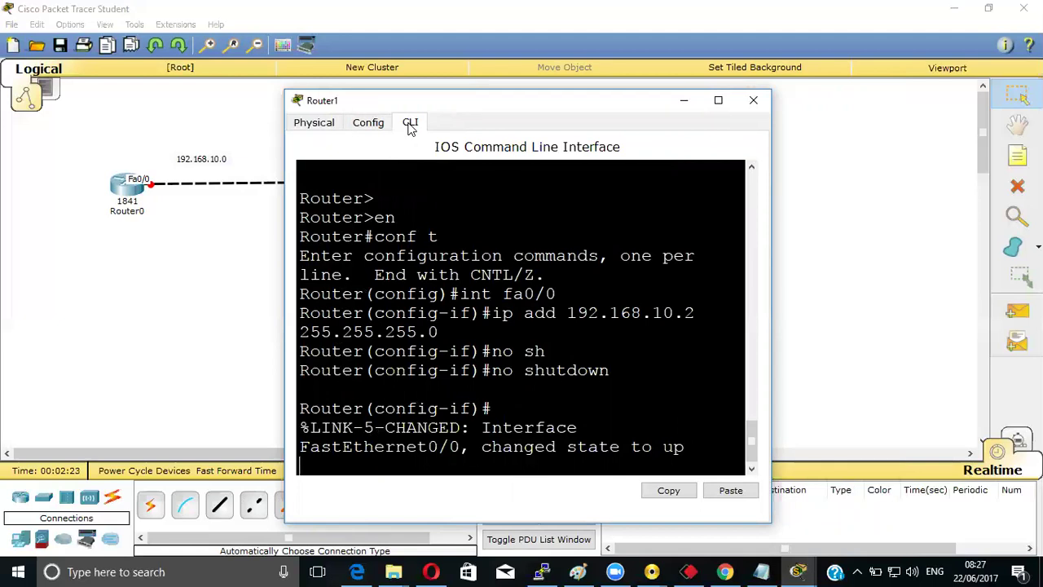
Step: Close Router1's window and enable Router0's Fa0/0 with no shutdown
left_click(191, 263)
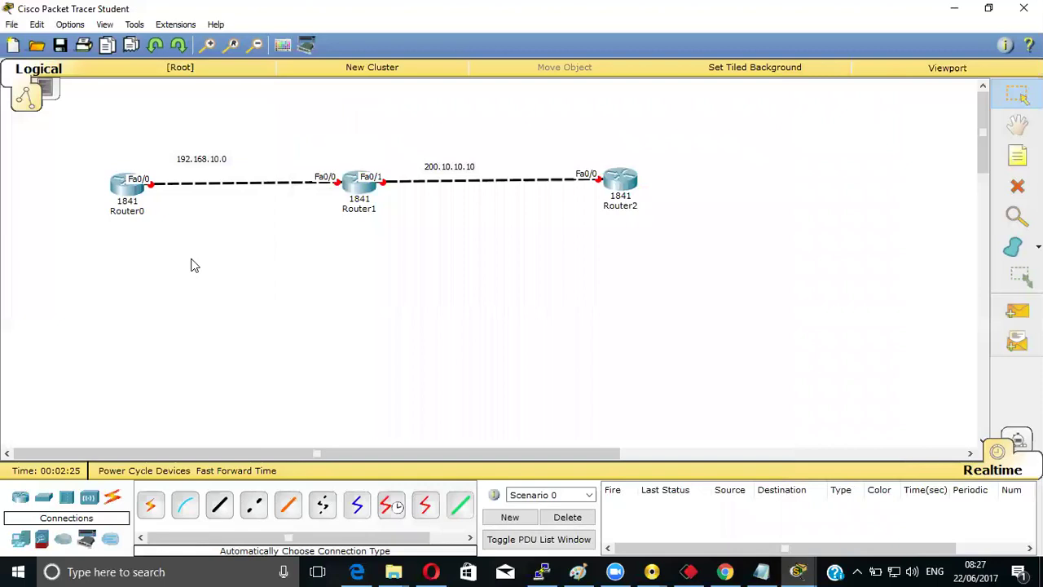
left_click(133, 194)
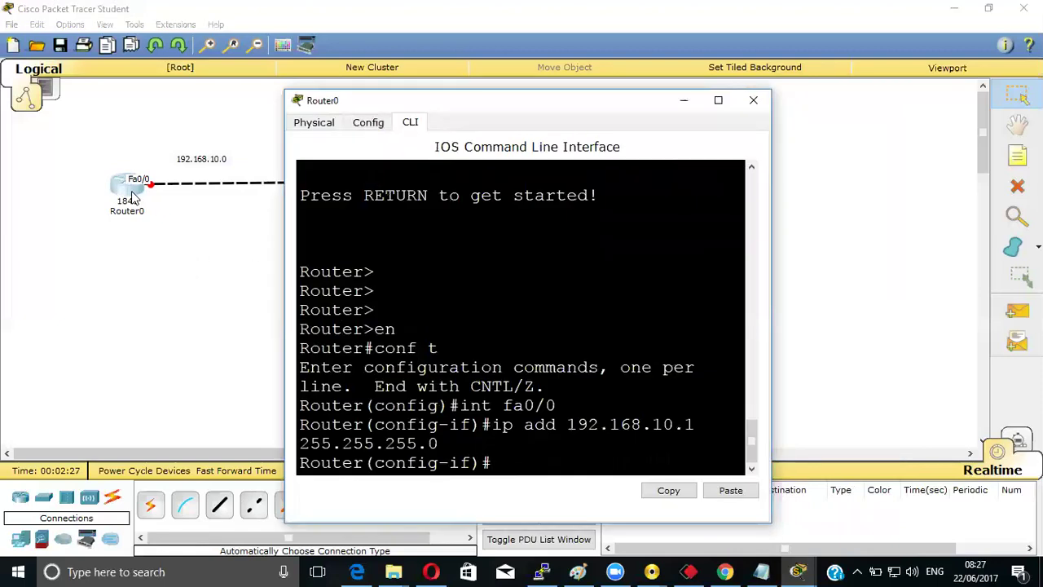
type("no sh")
key("Tab")
key("Return")
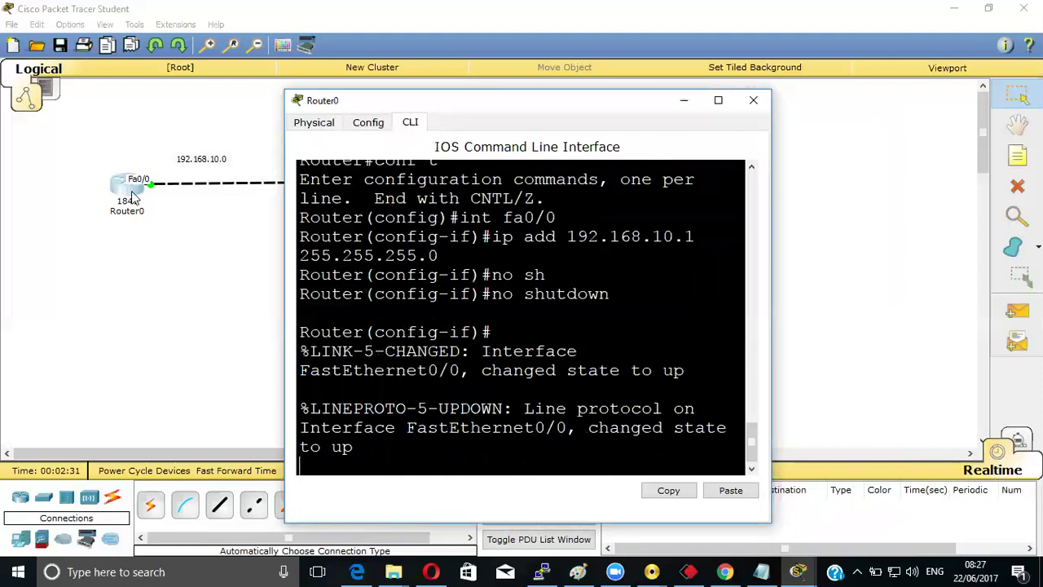
Step: Leave configuration mode and ping 192.168.10.2 twice until it reaches 100 percent success
key("ctrl+z")
key("Return")
key("Return")
key("Return")
type("ping 192.168.10.")
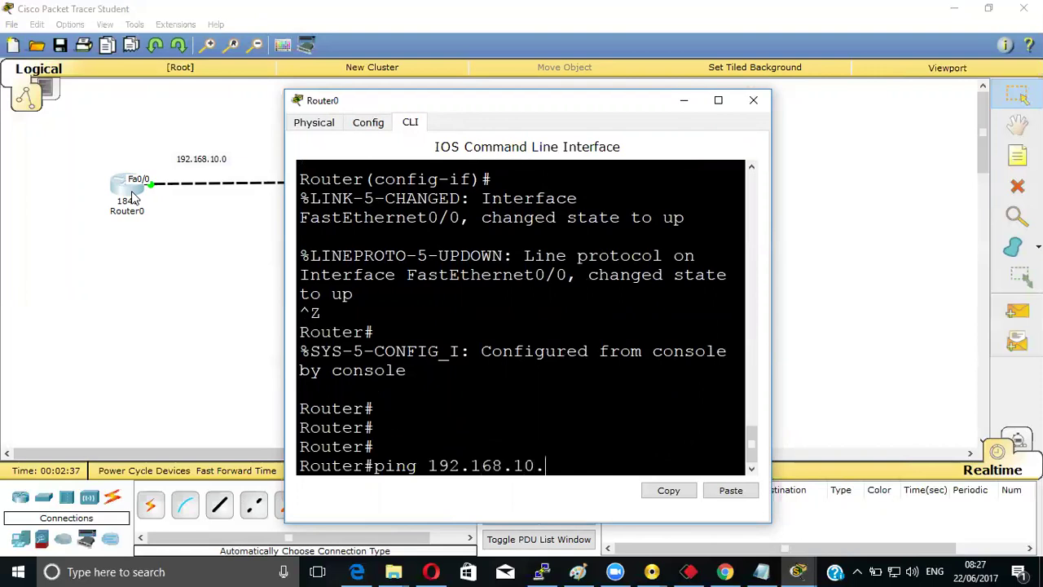
type("2")
key("Return")
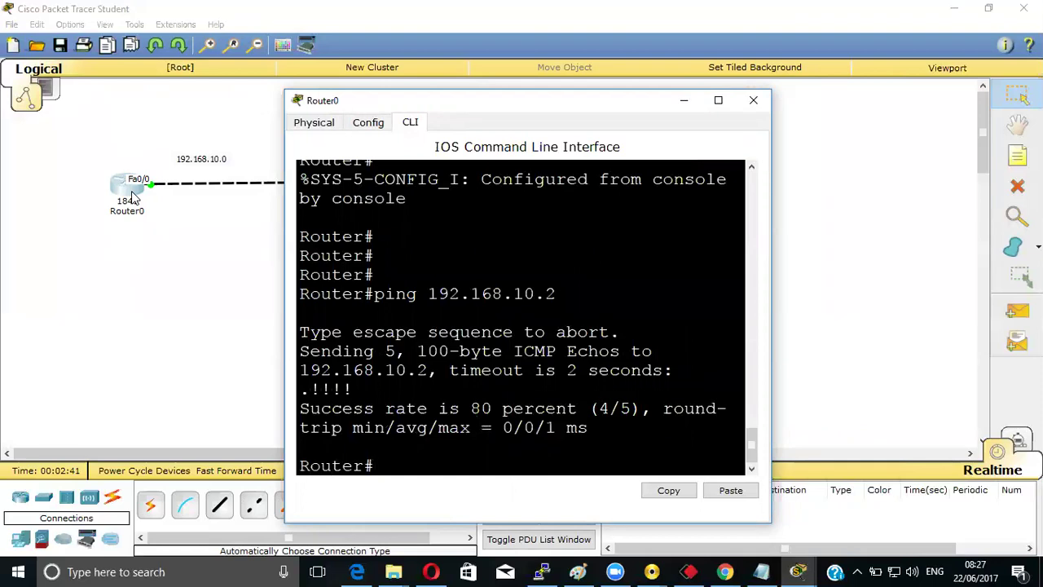
key("Up")
key("Return")
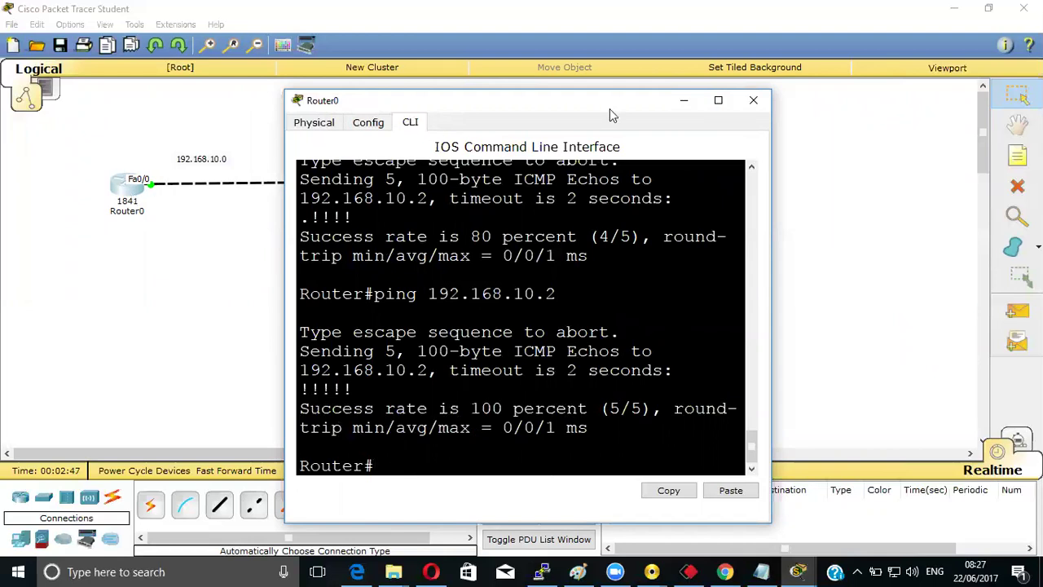
Step: Close Router0's console window to return to the topology
left_click(753, 99)
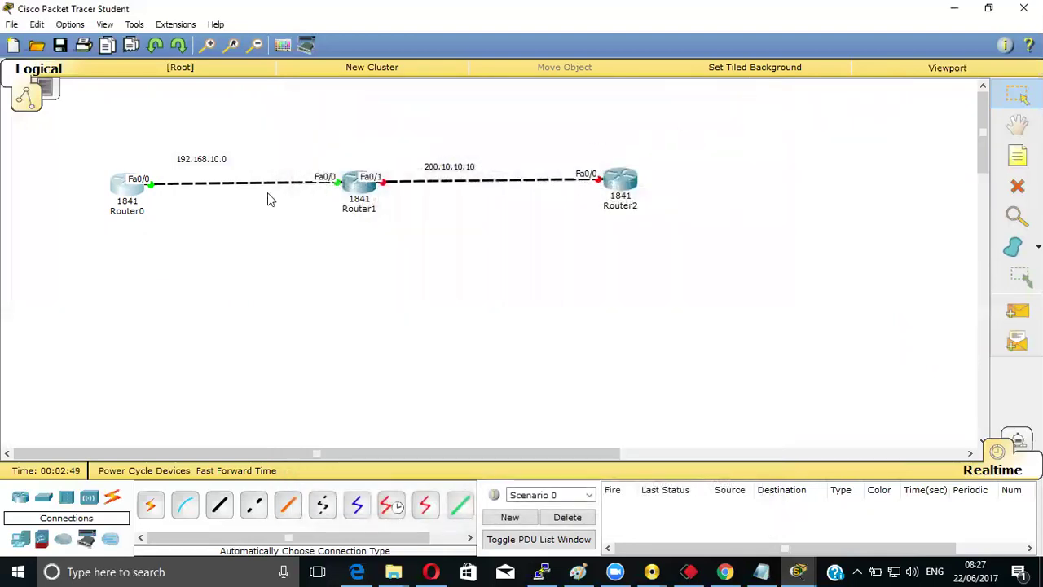
Step: On Router1, address Fa0/1 as 200.10.10.1 255.255.255.0 and enable it with no shutdown
left_click(359, 189)
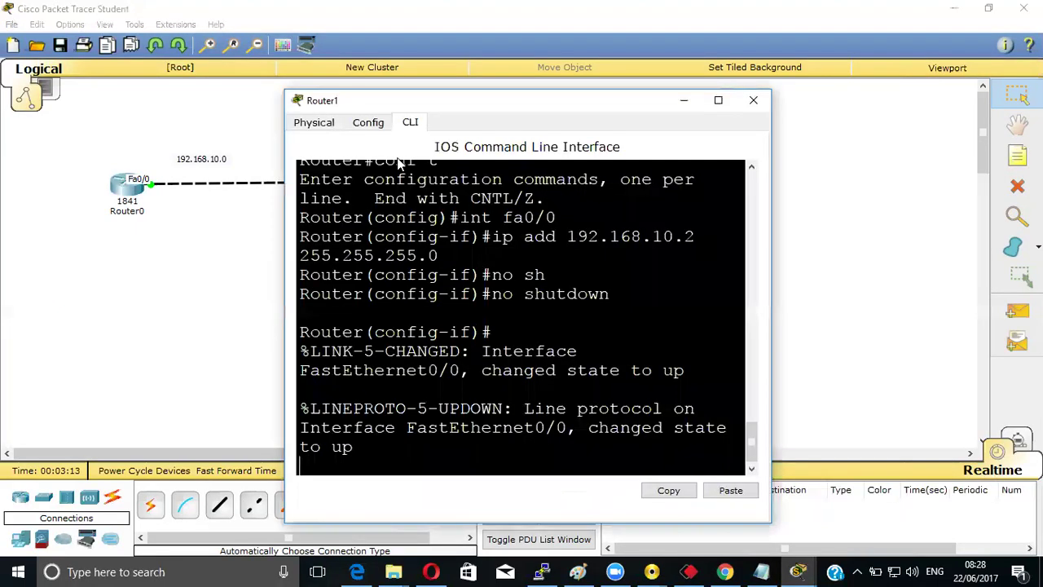
key("Return")
key("Return")
key("Return")
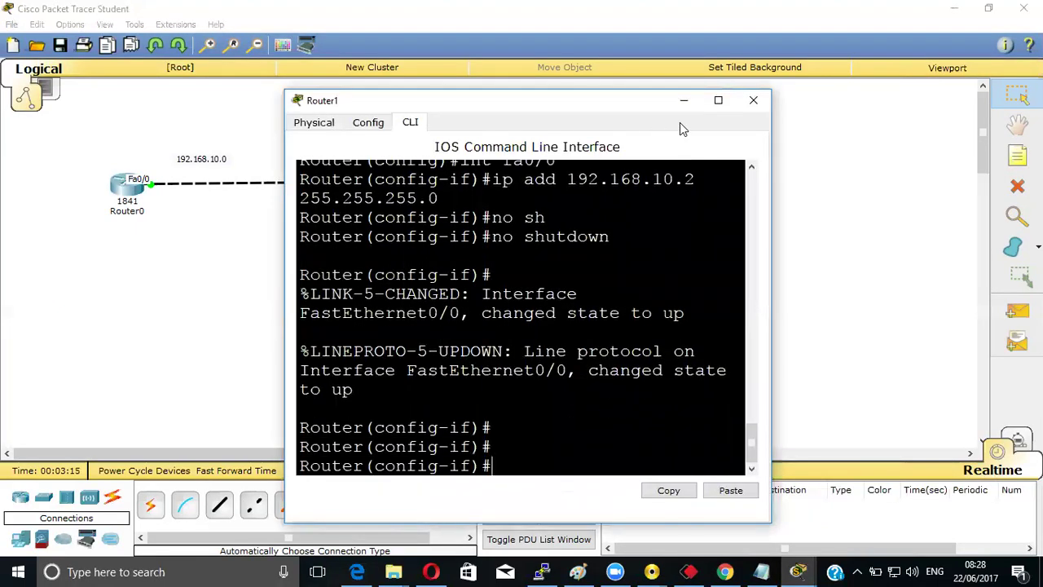
type("exit")
key("Return")
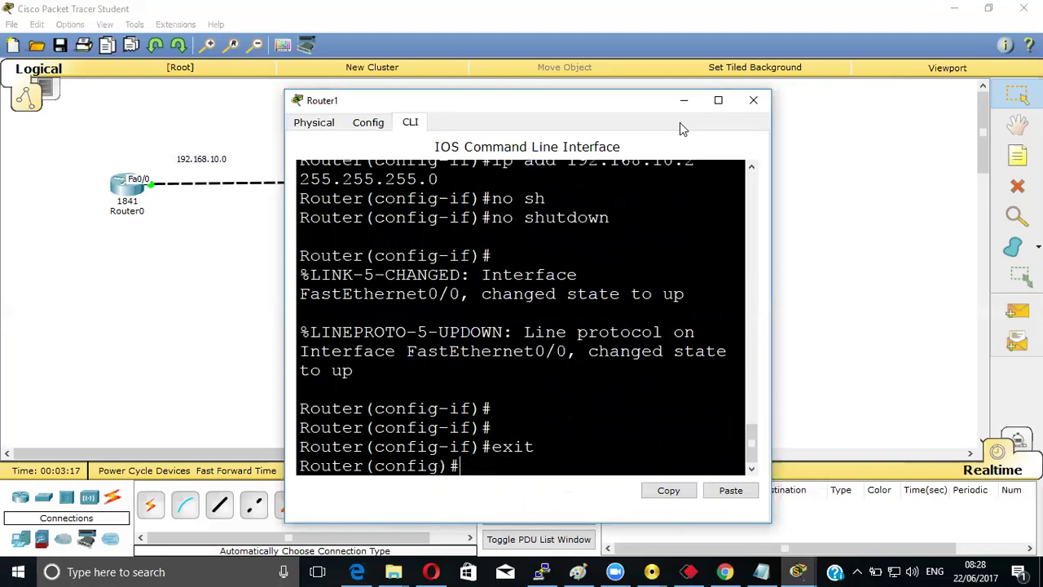
type("int fa0/1")
key("Return")
type("ip add 200.")
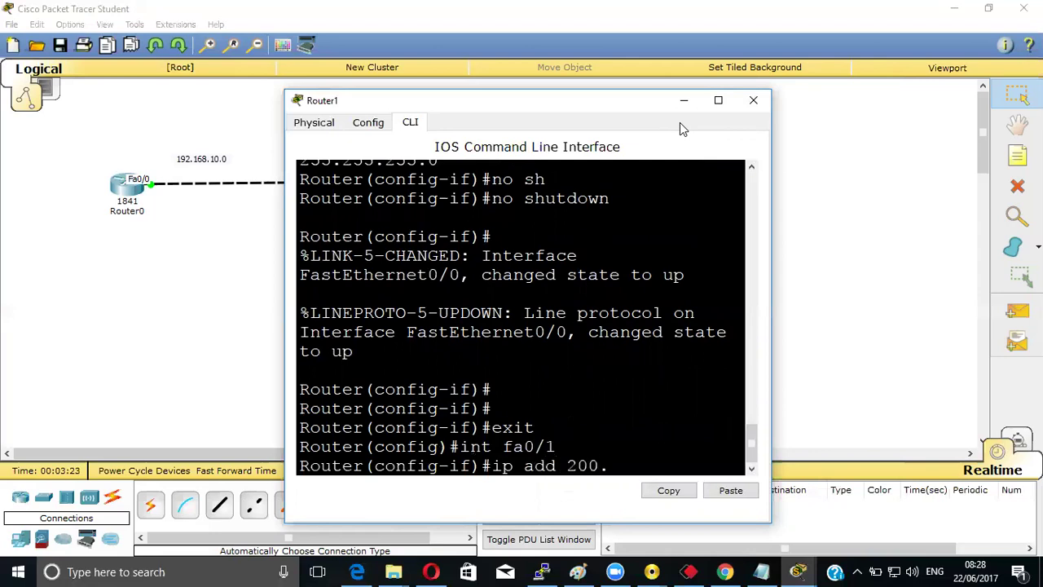
type("10.10.1 255.255.255.0")
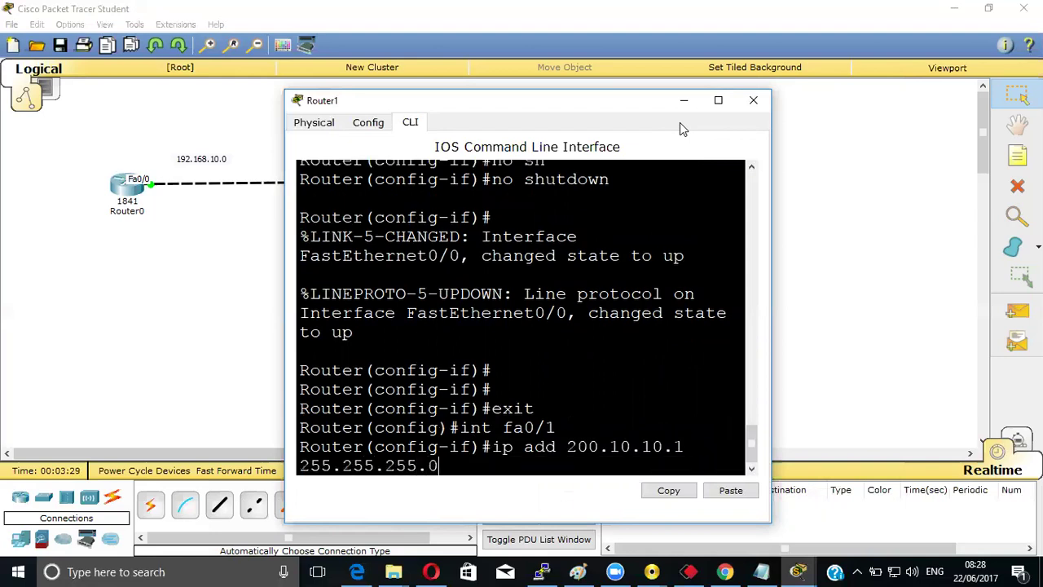
key("Return")
type("no sh")
key("Tab")
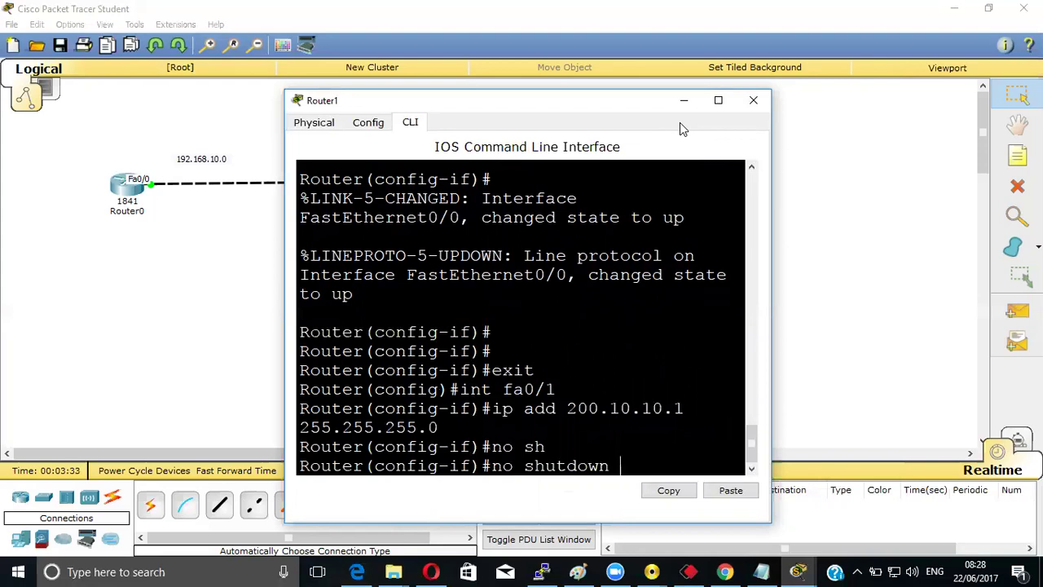
key("Return")
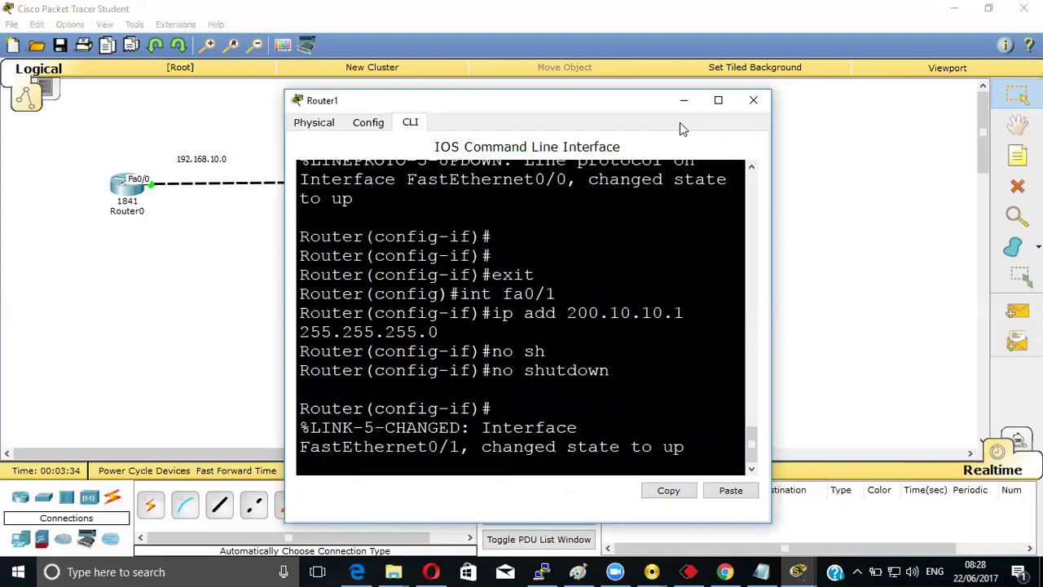
Step: Open Router2's CLI, decline the setup dialog, and enter configuration mode with en and conf t
left_click(753, 100)
left_click(614, 183)
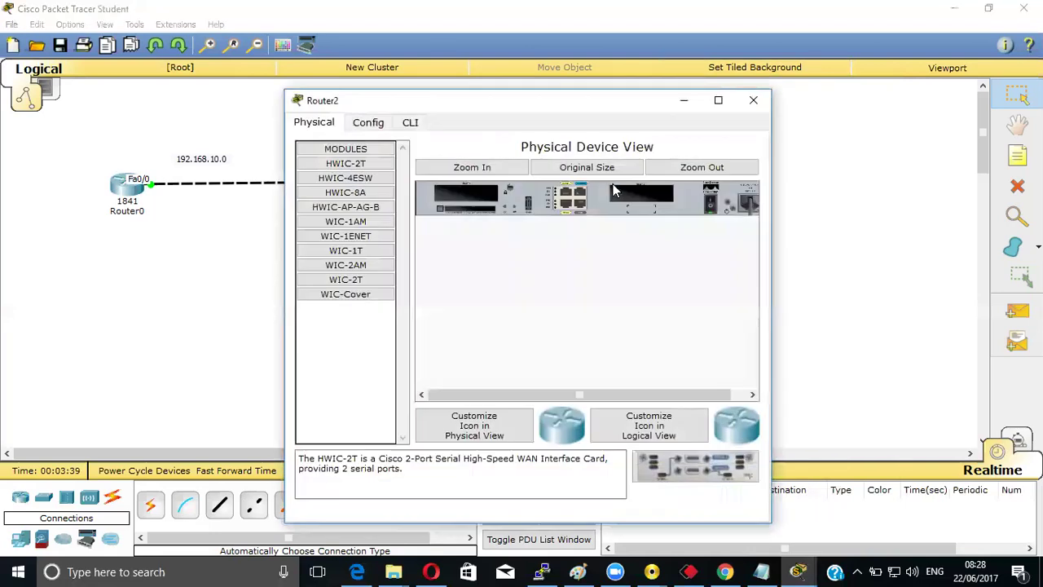
left_click(413, 123)
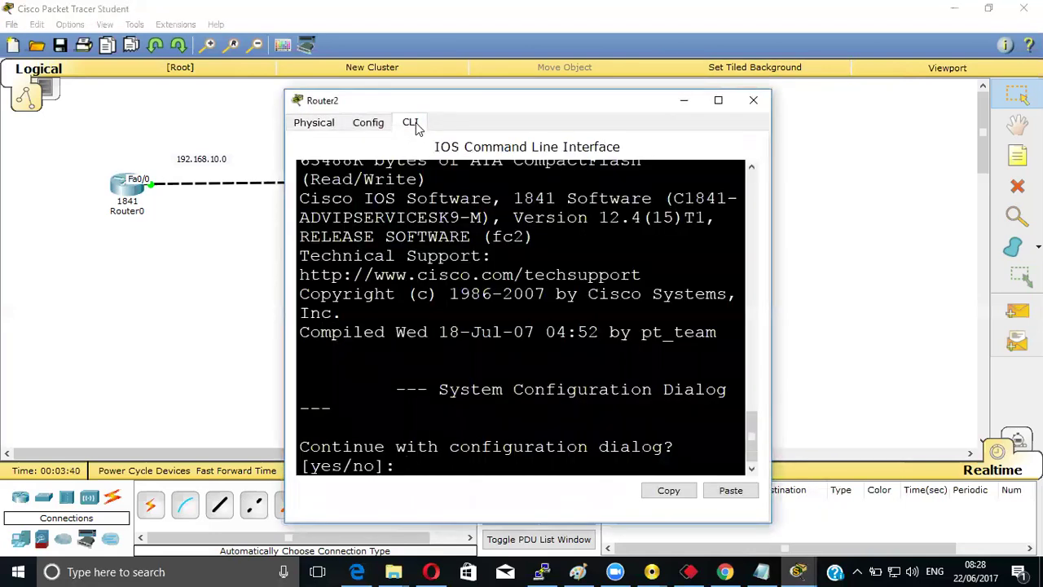
type("no")
key("Return")
key("Return")
key("Return")
key("Return")
type("en")
key("Return")
type("conf t")
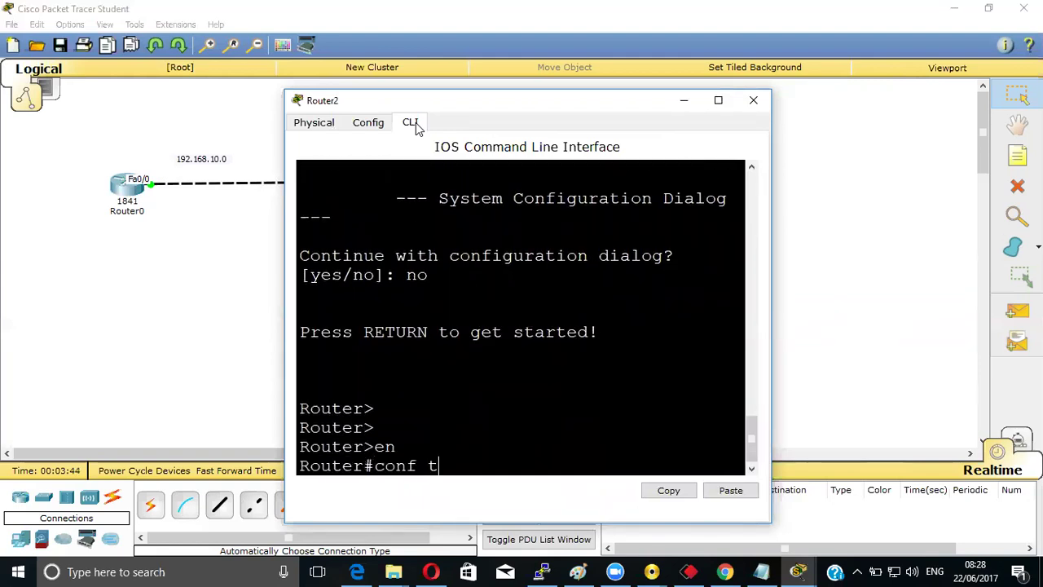
key("Return")
Step: Address Router2's Fa0/0 as 200.10.10.2 255.255.255.0 and bring it up with no shutdown
type("int fa")
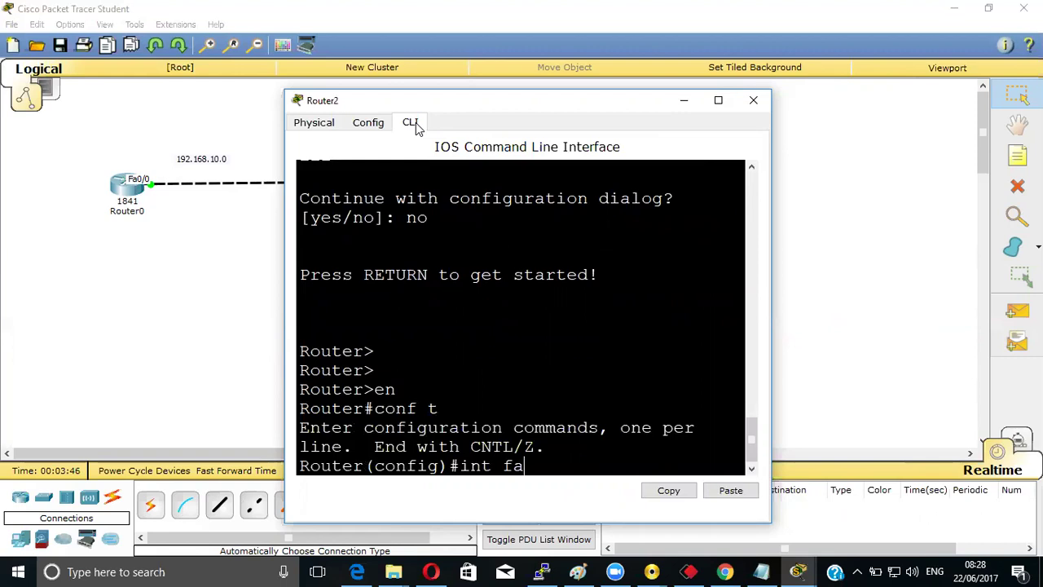
type("0/0")
key("Return")
type("ip add 10.0")
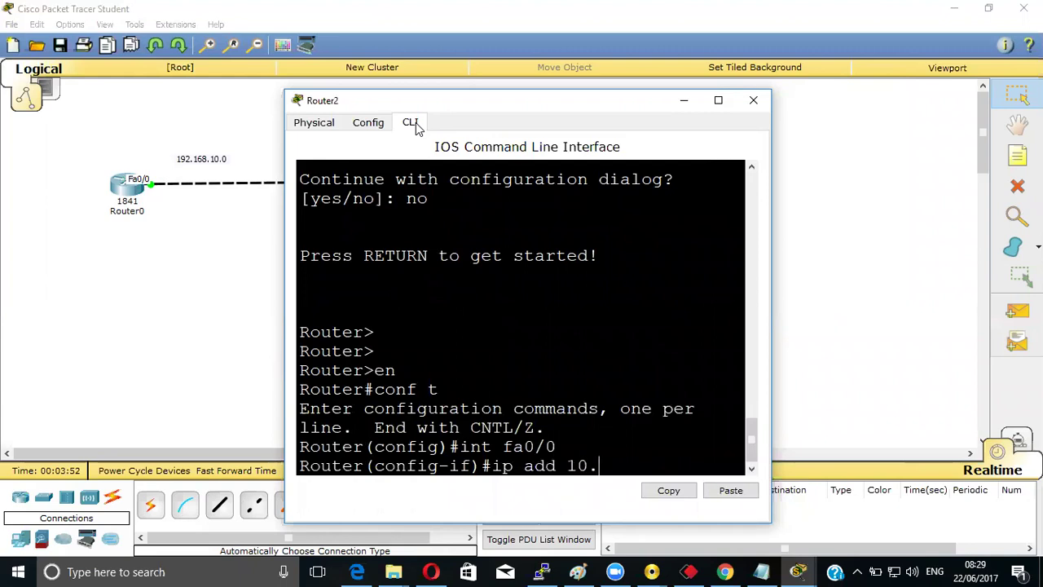
key("BackSpace")
key("BackSpace")
key("BackSpace")
key("BackSpace")
type("200.10.10.2 255.255.255.0")
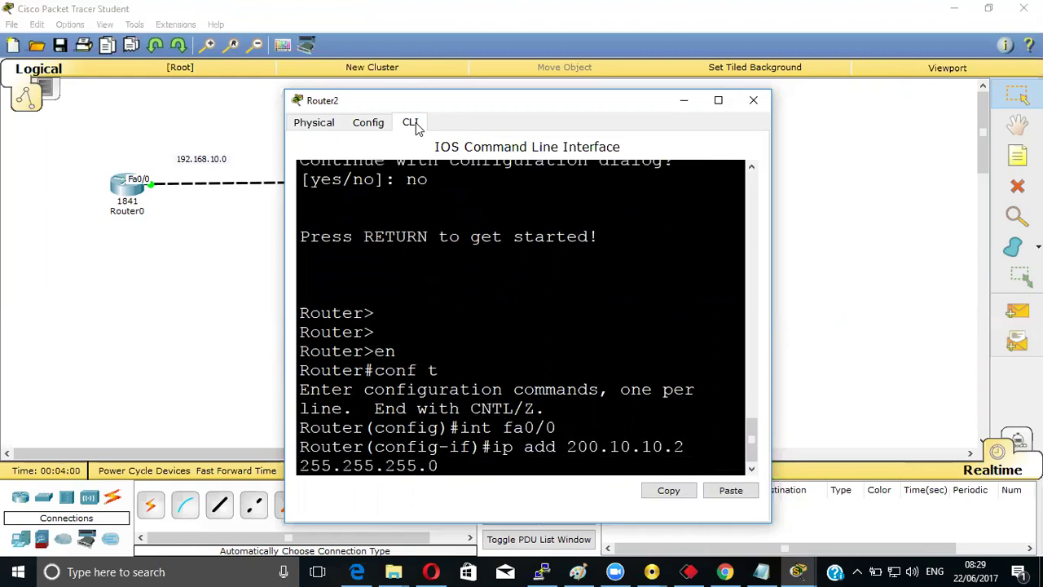
key("Return")
type("no sh")
key("Tab")
key("Return")
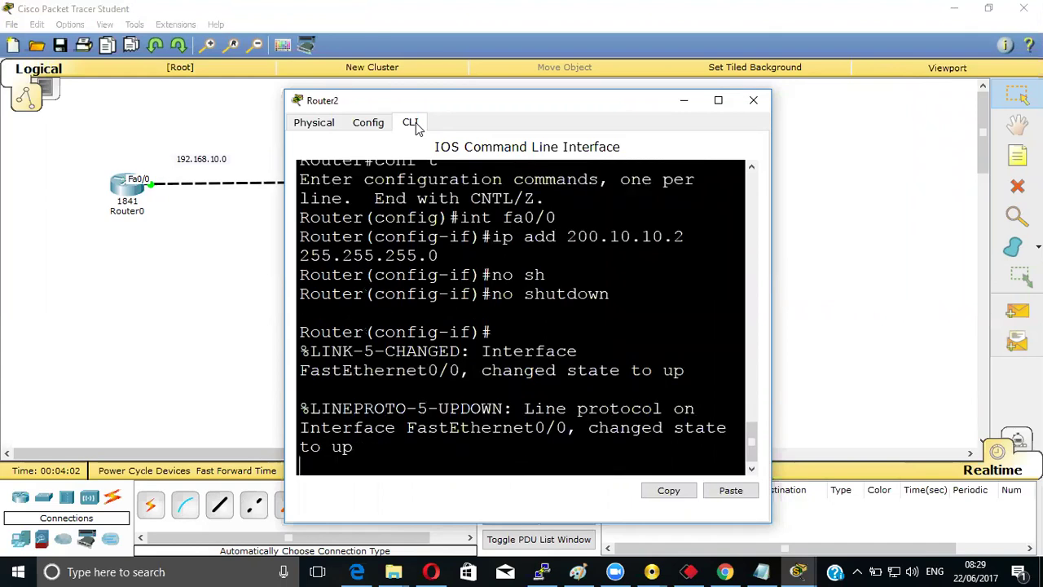
Step: Exit configuration, check interfaces with sh ip int br, and ping 200.10.10.1 (80 percent success)
key("Return")
key("Return")
key("ctrl+z")
key("Return")
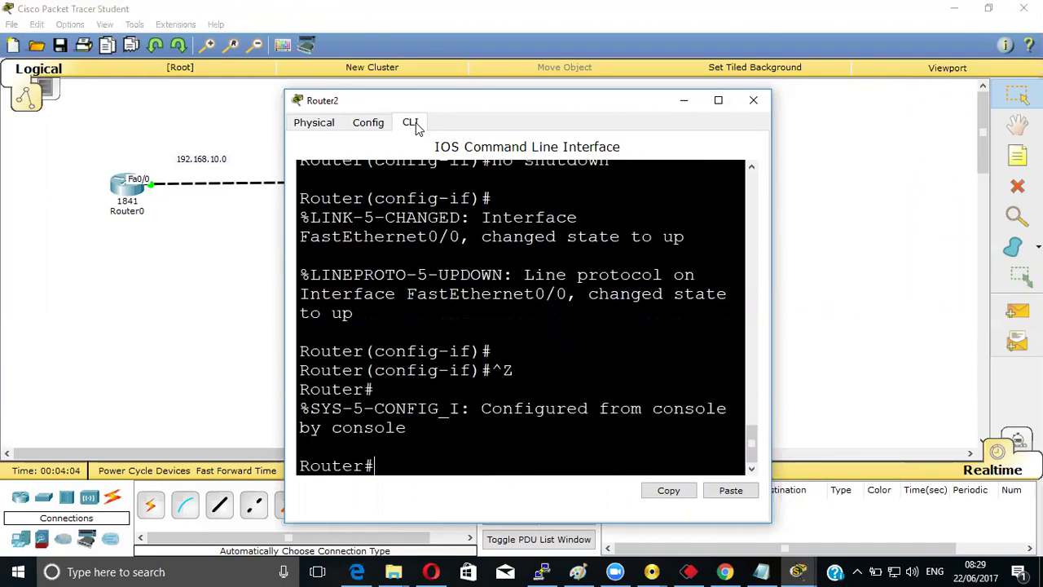
key("Return")
key("Return")
key("Return")
type("sh ip iny")
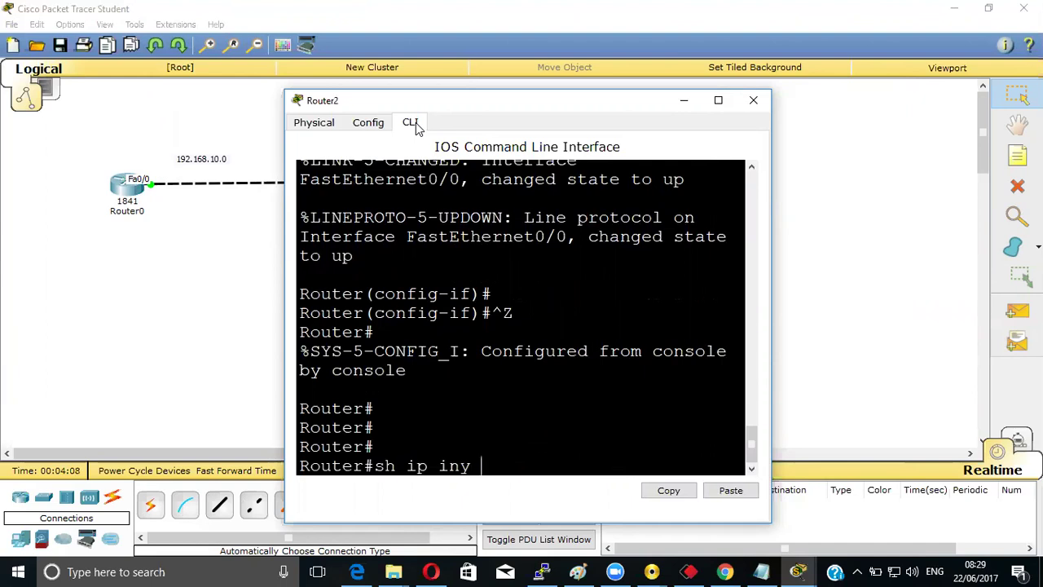
key("BackSpace")
type("t br")
key("Return")
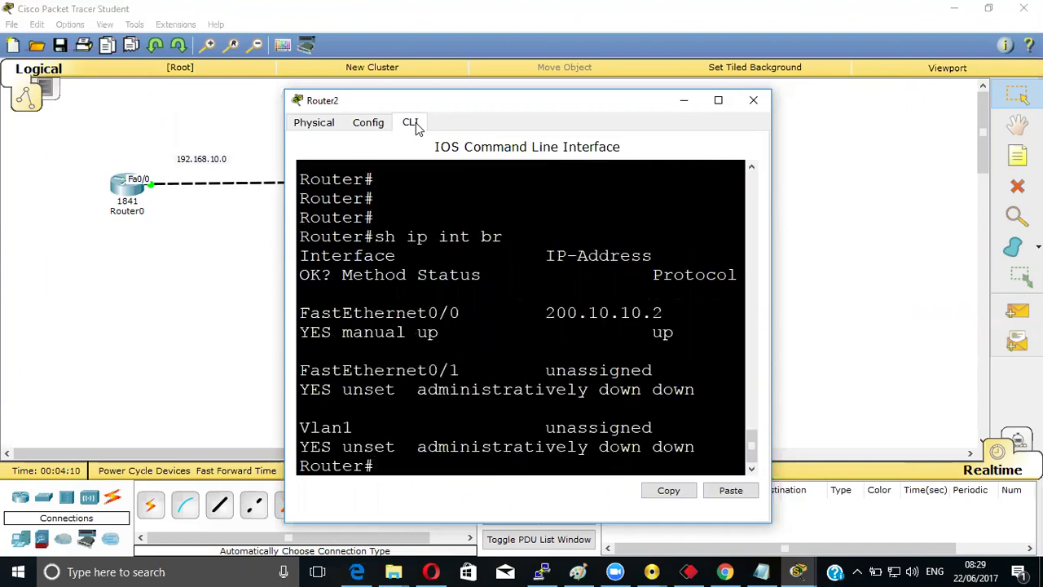
type("ping 200.10.10.")
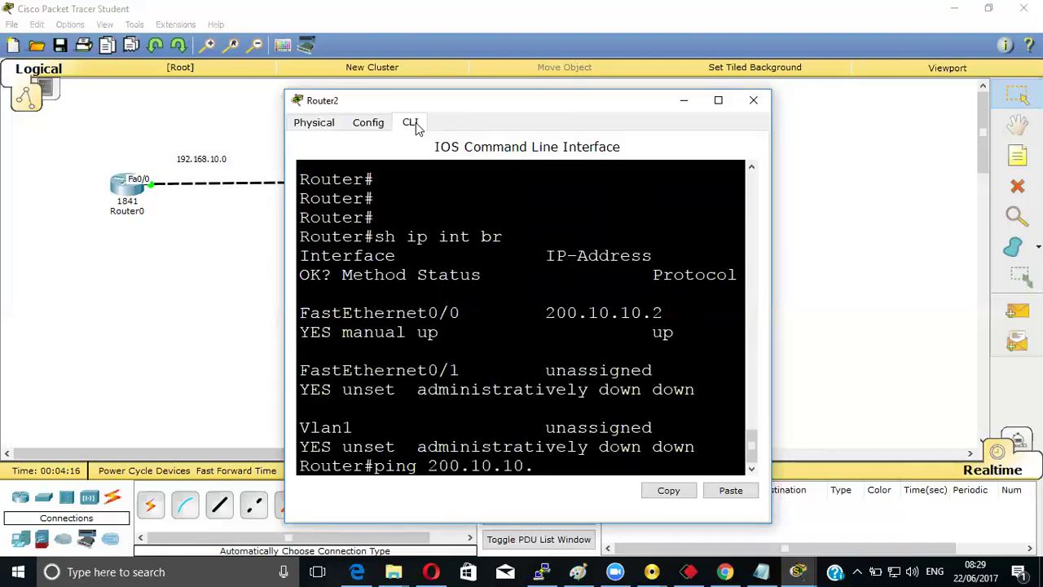
type("1")
key("Return")
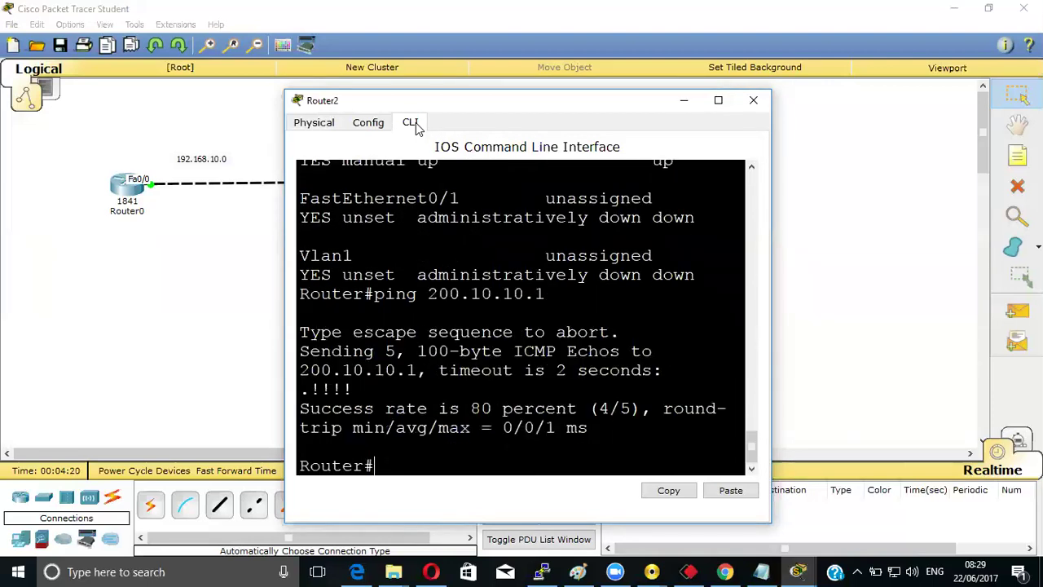
Step: Send a simple ICMP packet from Router2 to Router0, which fails
left_click(751, 101)
left_click(1017, 312)
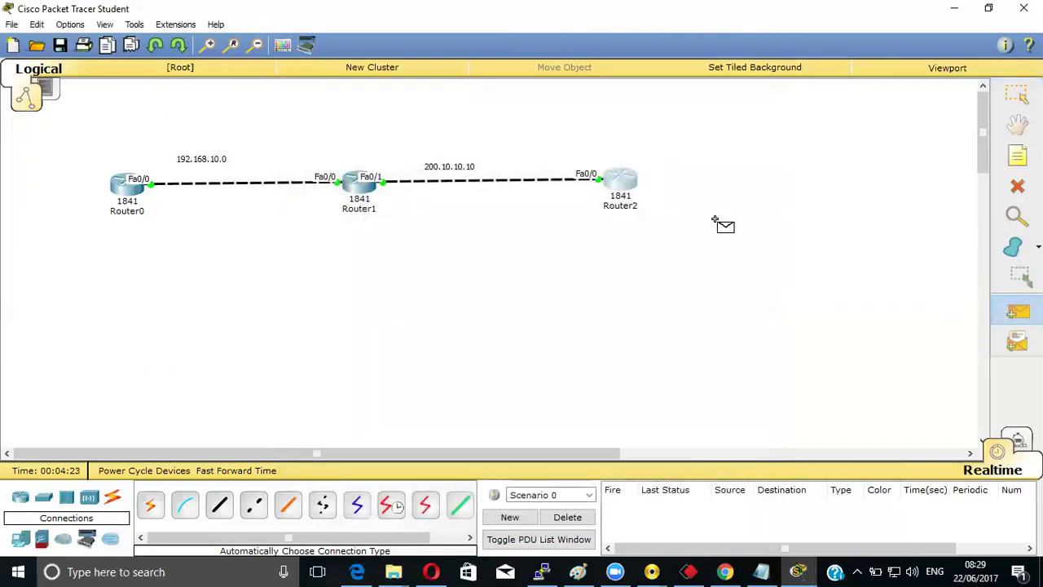
left_click(632, 177)
left_click(119, 196)
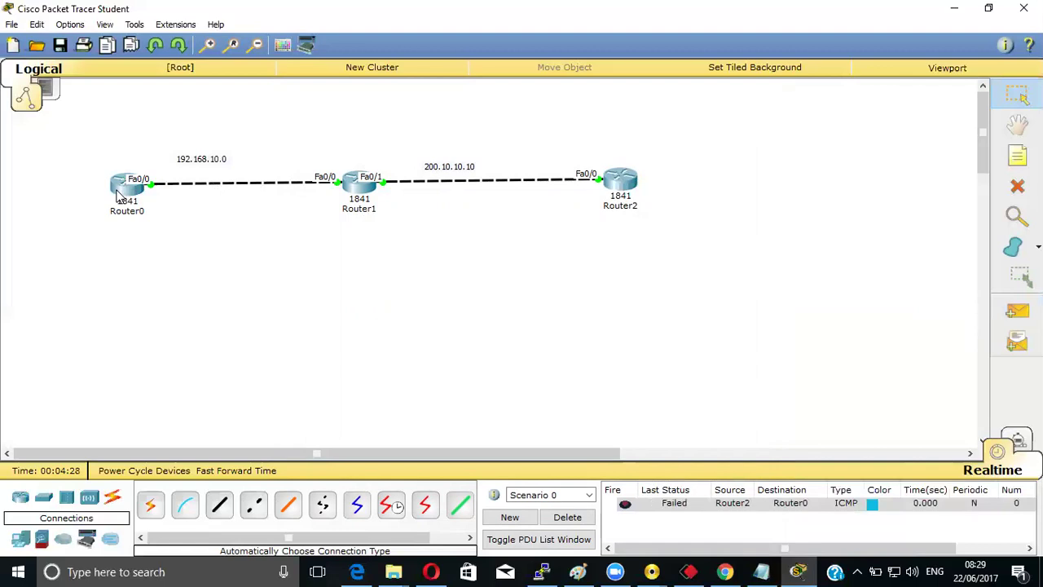
Step: Open Router0's console full-screen and enter global configuration mode with conf t
left_click(118, 196)
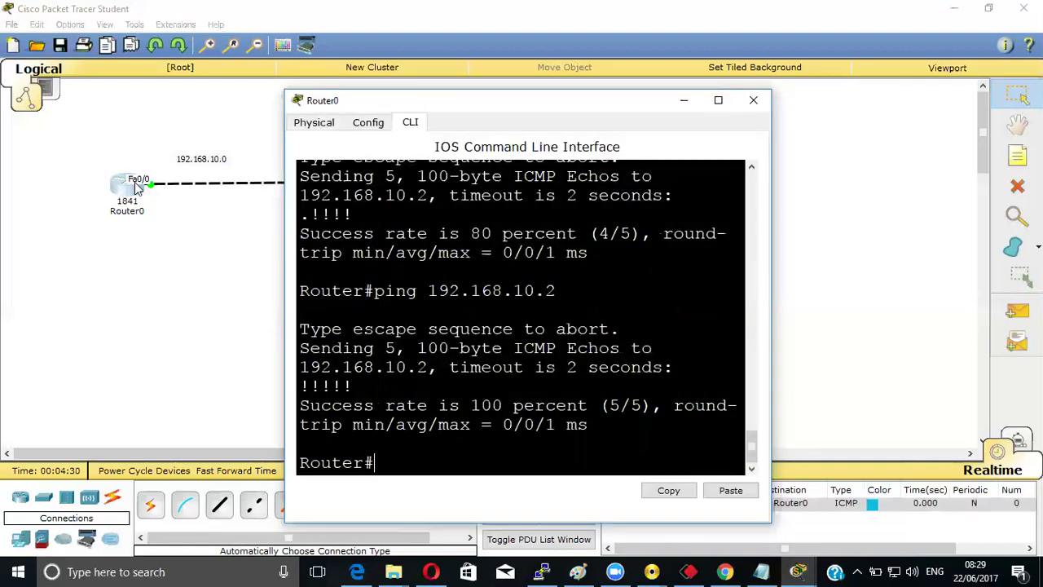
left_click(718, 104)
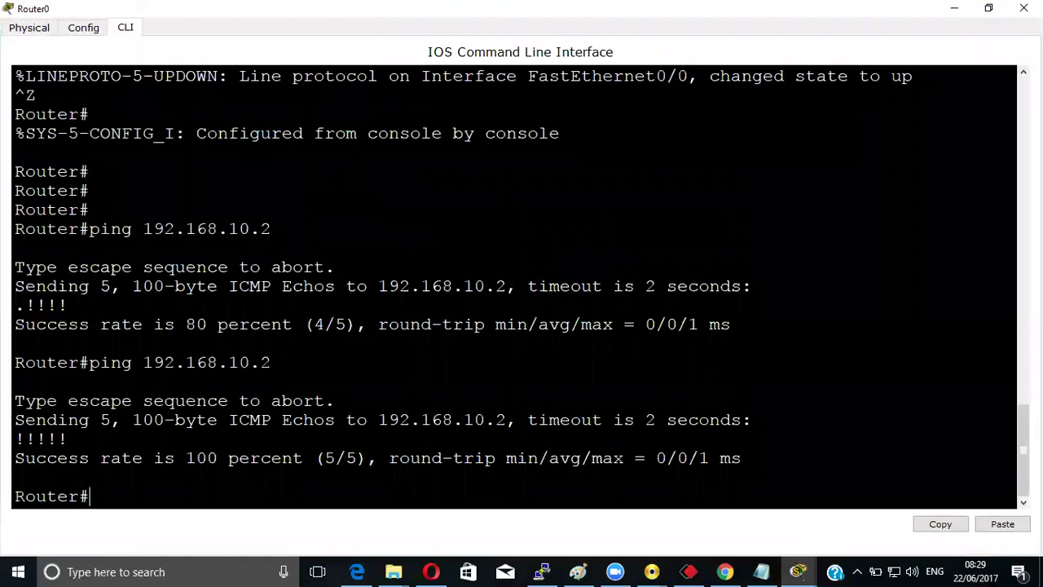
type("conf t")
key("Return")
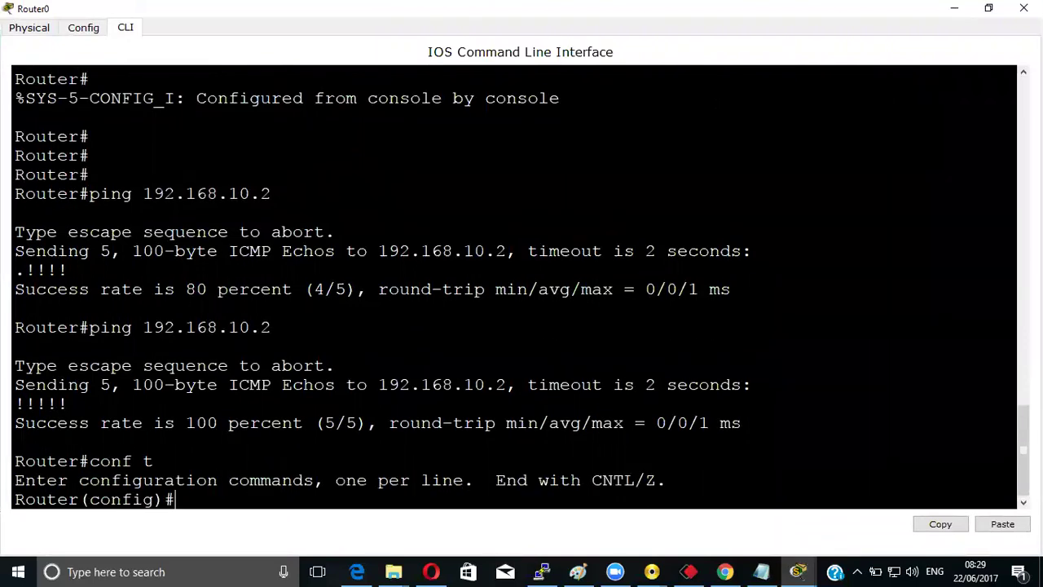
Step: Add the static default route ip route 0.0.0.0 0.0.0.0 192.168.10.2 on Router0
type("ip ")
type("ip")
key("BackSpace")
key("BackSpace")
key("BackSpace")
type("rou")
key("Tab")
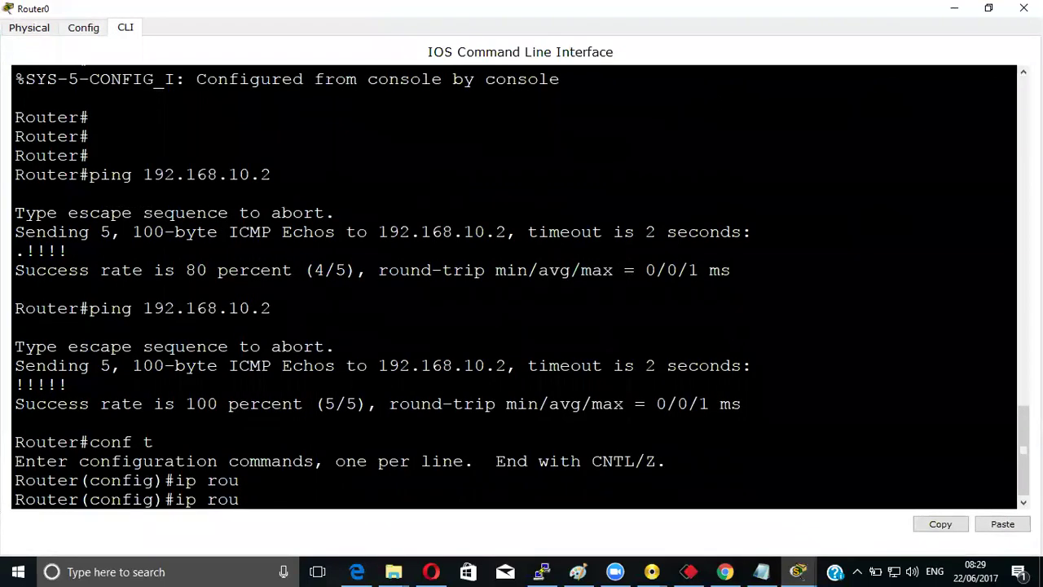
type("t")
key("Tab")
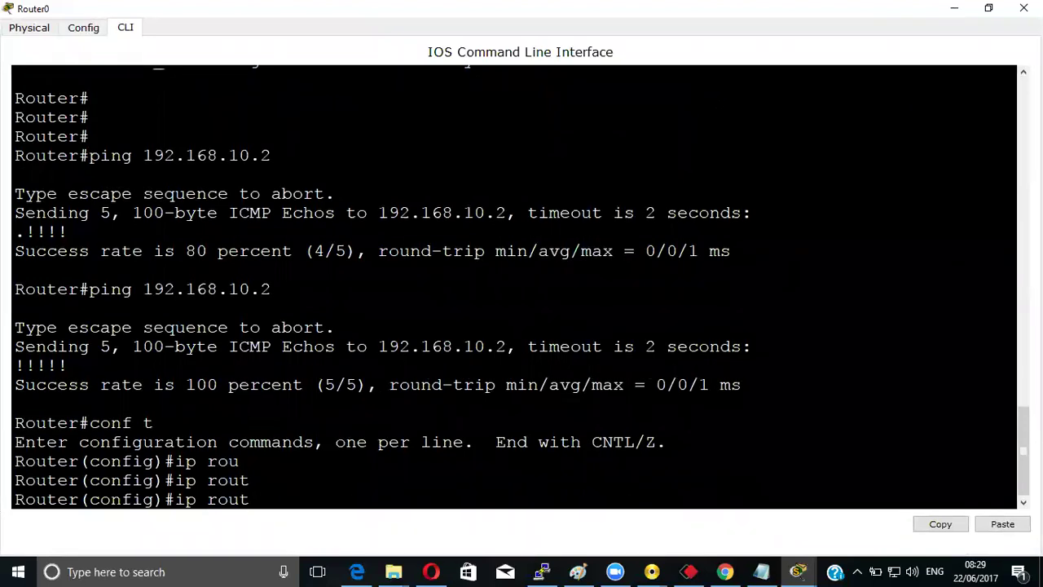
type("e 0.0.0.0 0.0.0.0")
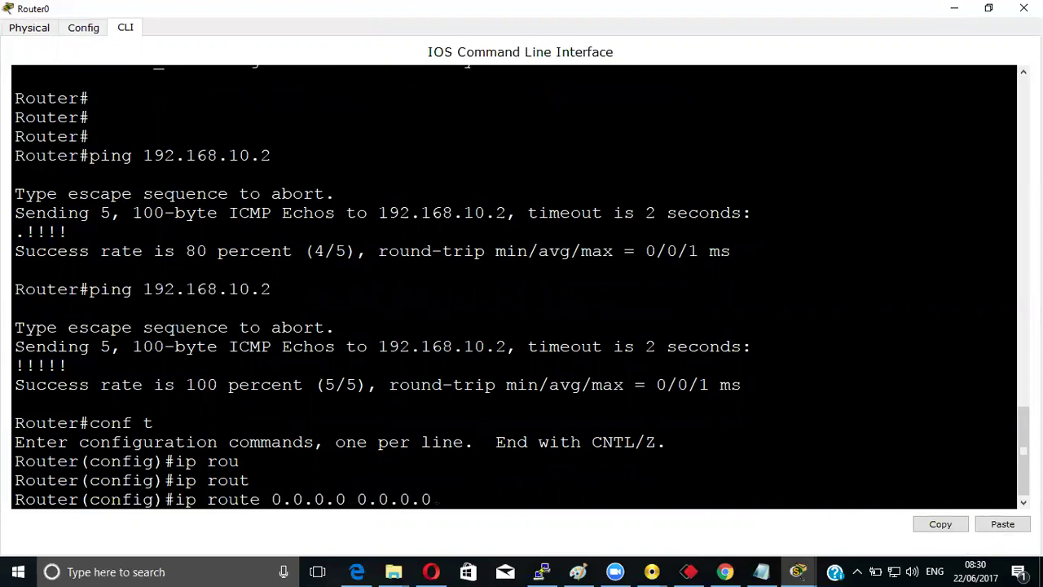
type(" 192.168.10.2")
key("Return")
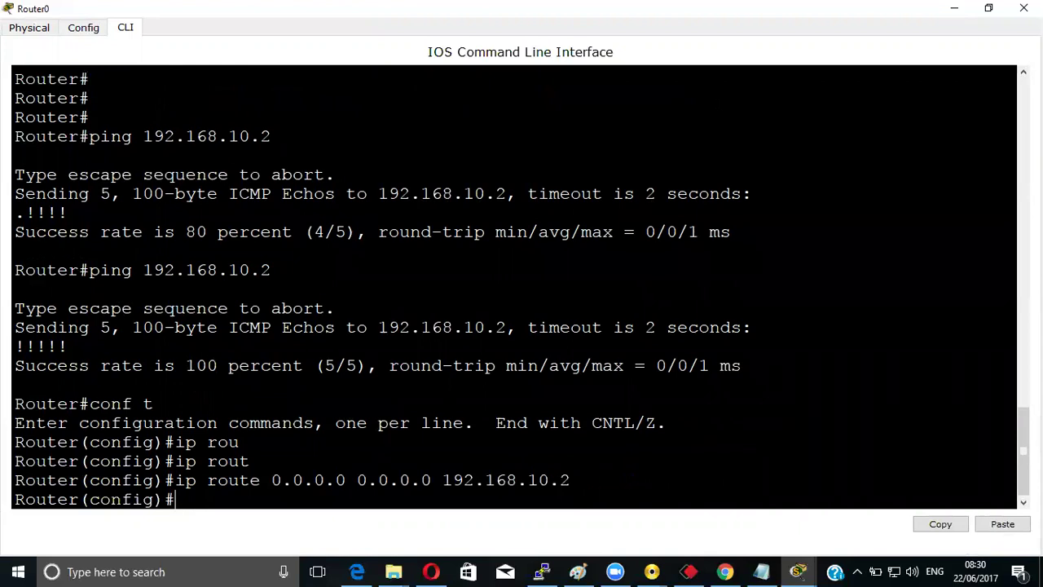
left_click_drag(271, 480, 175, 499)
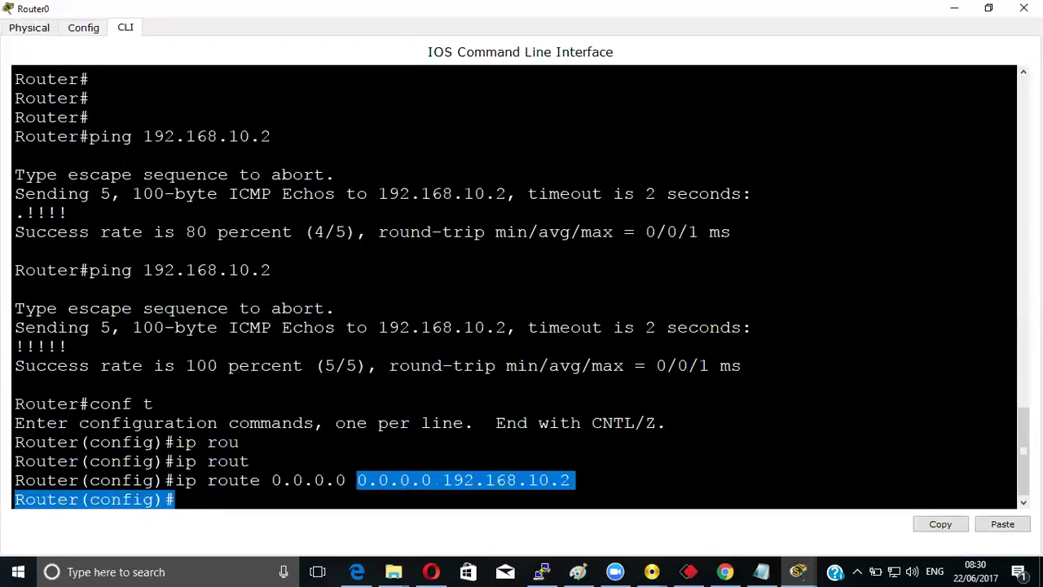
Step: Clear the highlighted route text in Router0's console
left_click(174, 499)
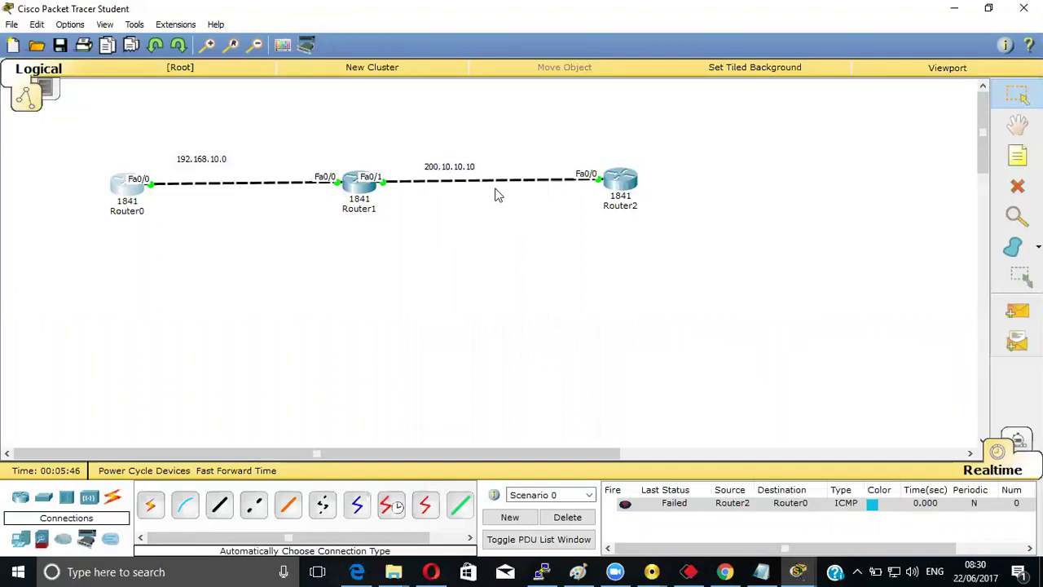
Step: Open Router2's console full-screen and enter global configuration mode with conf t
left_click(634, 189)
left_click(719, 98)
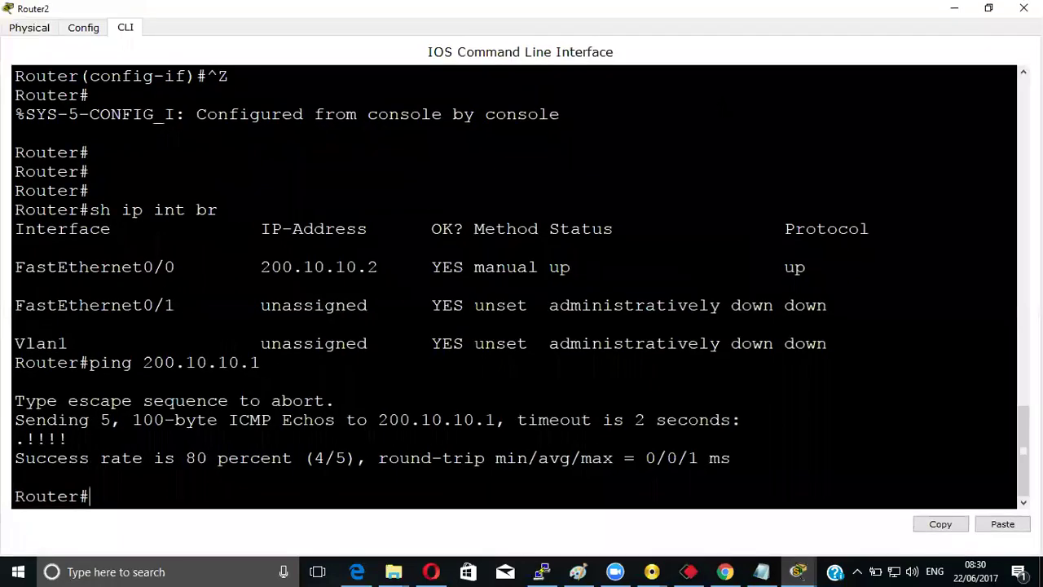
type("conf t")
key("Return")
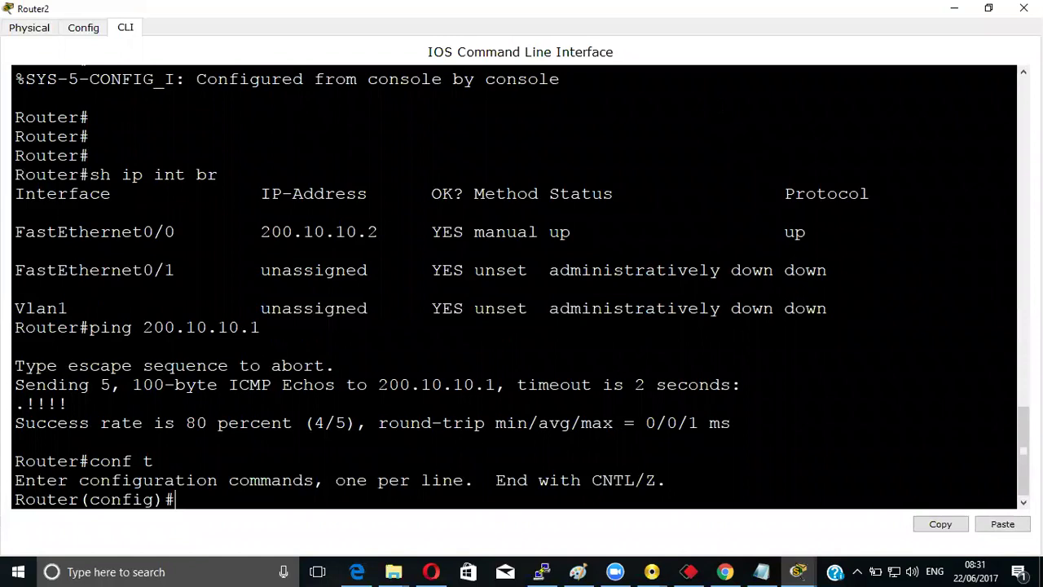
Step: Add default route 0.0.0.0 0.0.0.0 via 200.10.10.0, exit configuration, and enter sh ip route
type("ip route 0.0.0.0")
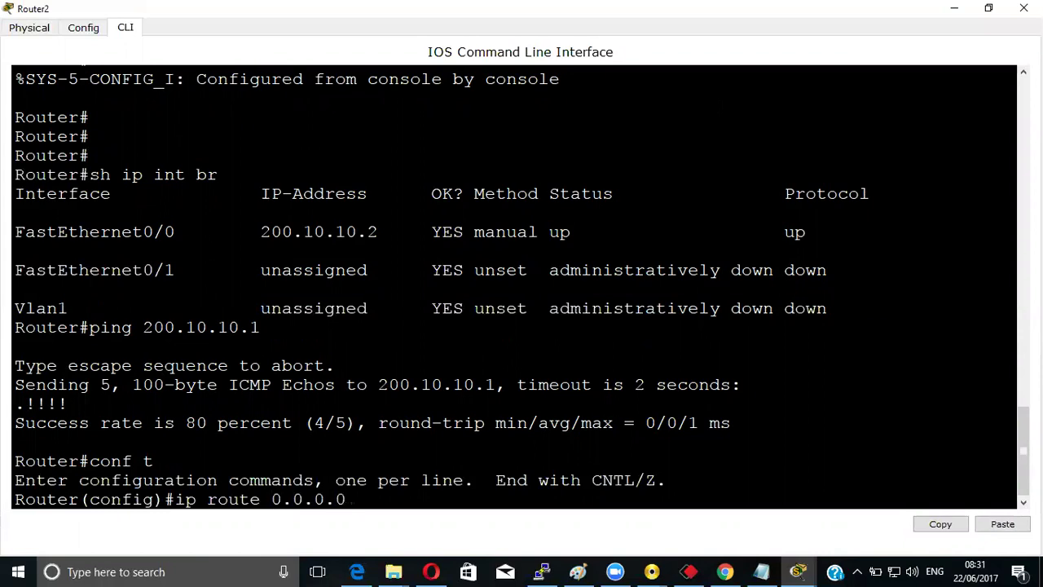
type(" 0.0.0.0 200.10.10.0")
key("Return")
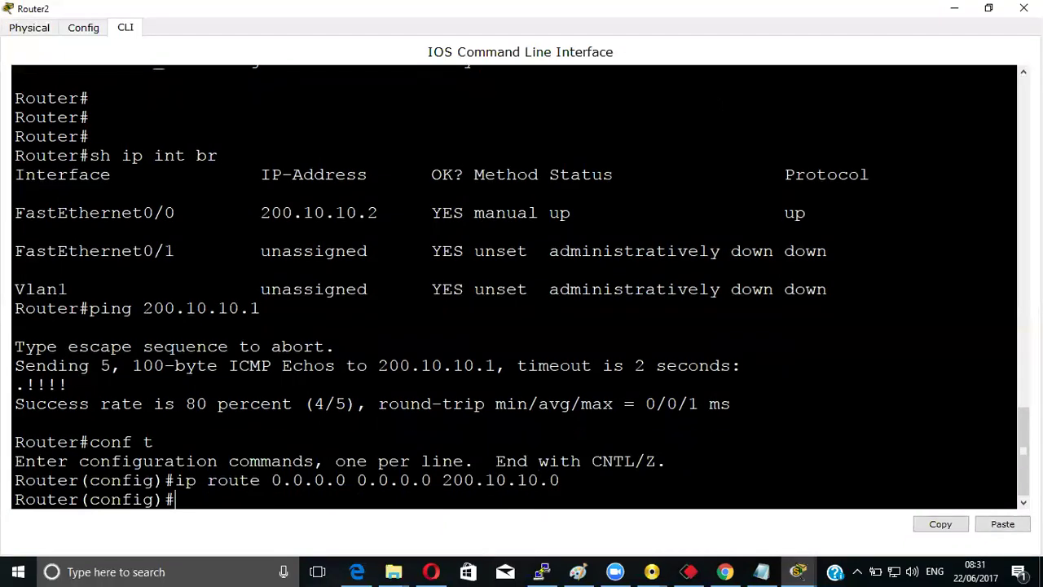
key("ctrl+z")
key("Return")
key("Return")
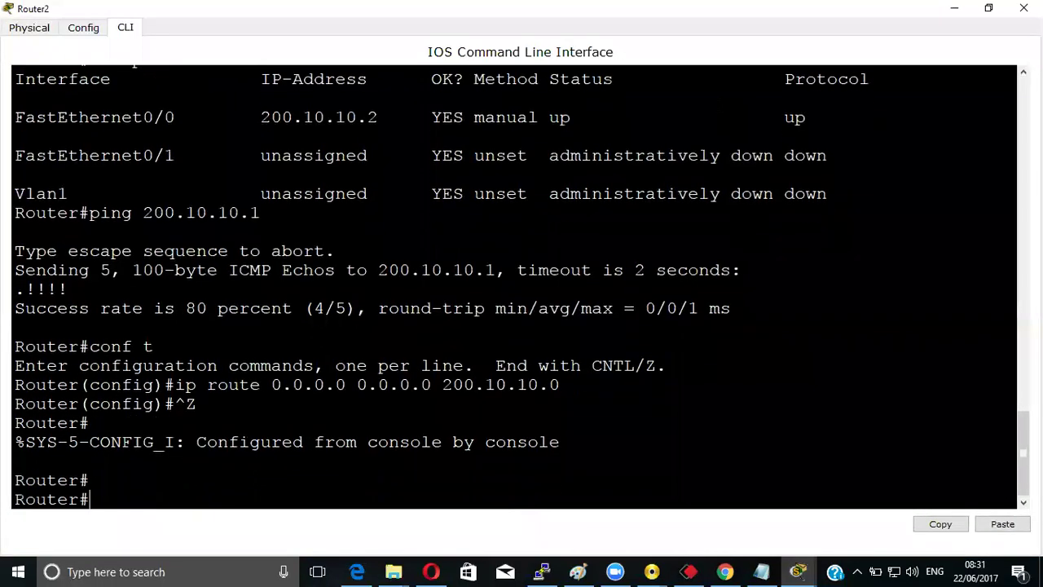
key("Return")
key("Return")
type("sh ip route")
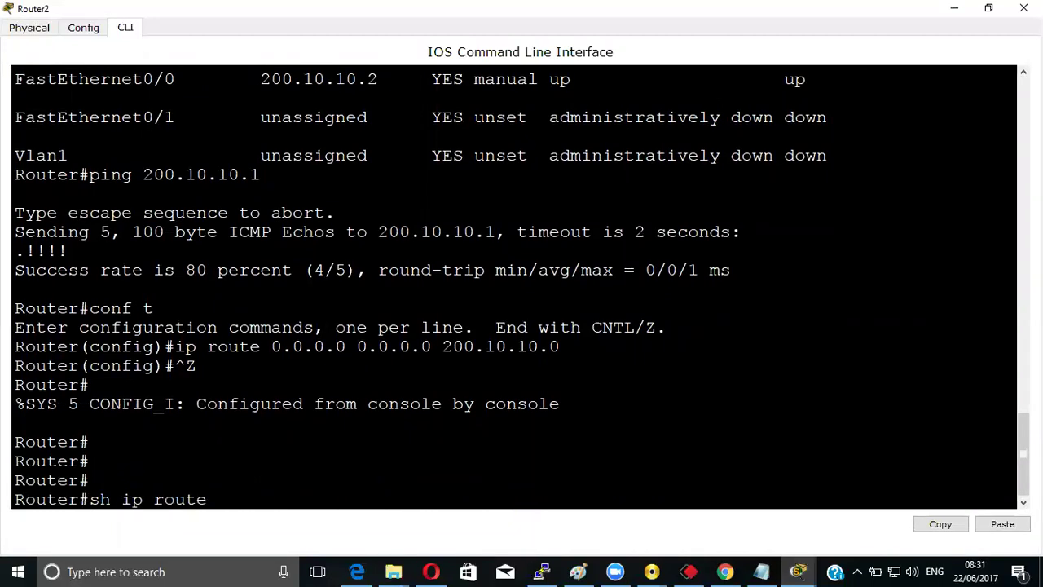
Step: Show Router2's routing table and highlight the S* default route and candidate-default legend
key("Return")
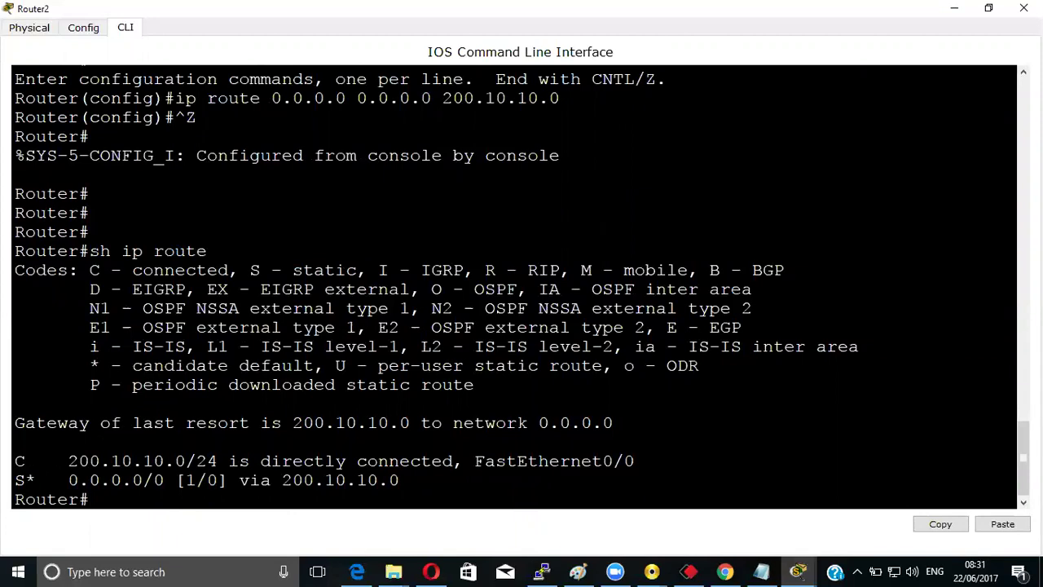
left_click_drag(47, 480, 5, 488)
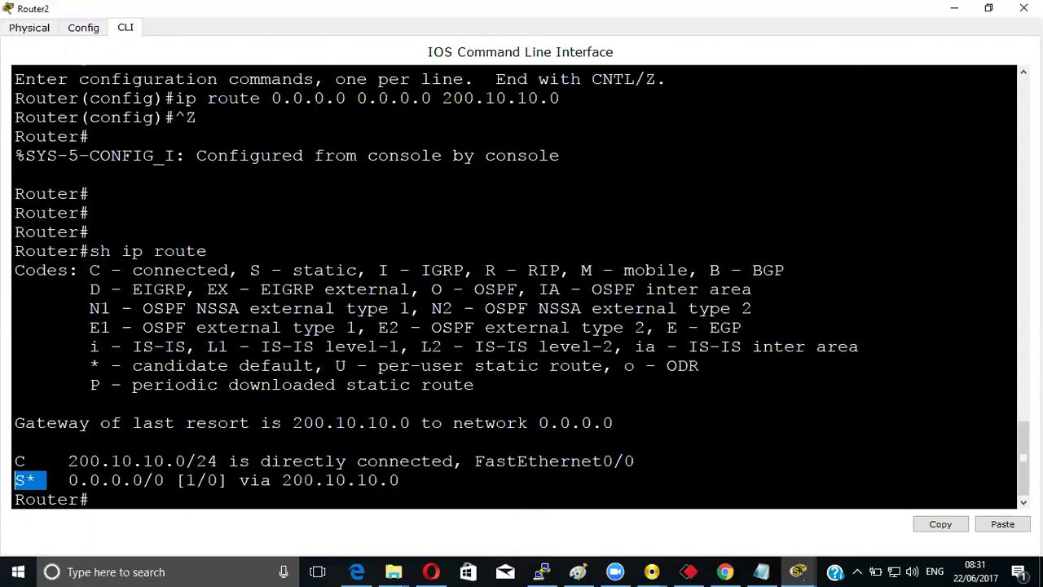
left_click_drag(89, 365, 308, 365)
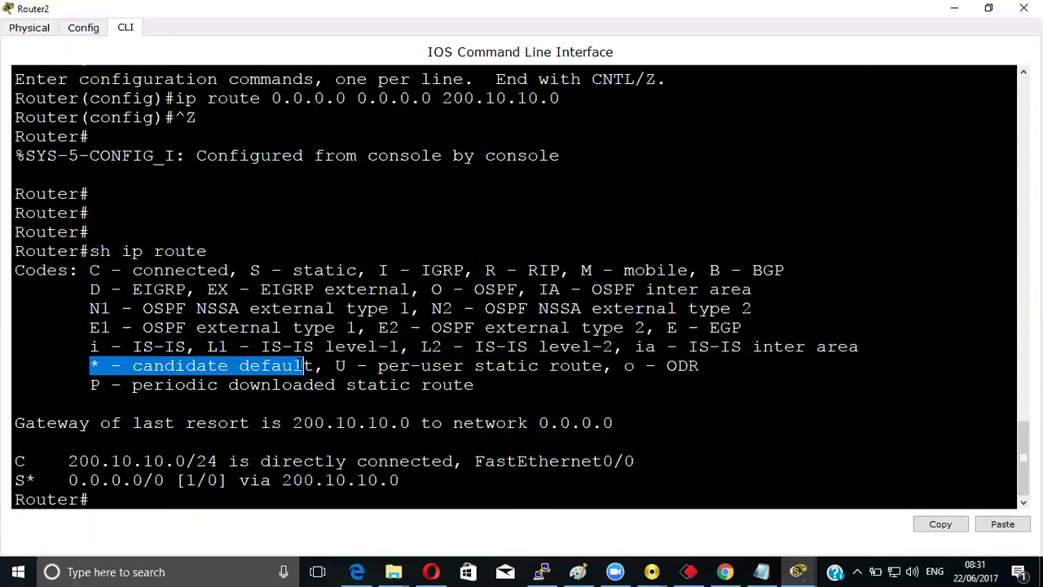
Step: Ping 192.168.10.1 from Router2 twice, both failing at 0 percent
key("Return")
key("Return")
key("Return")
key("Return")
key("Return")
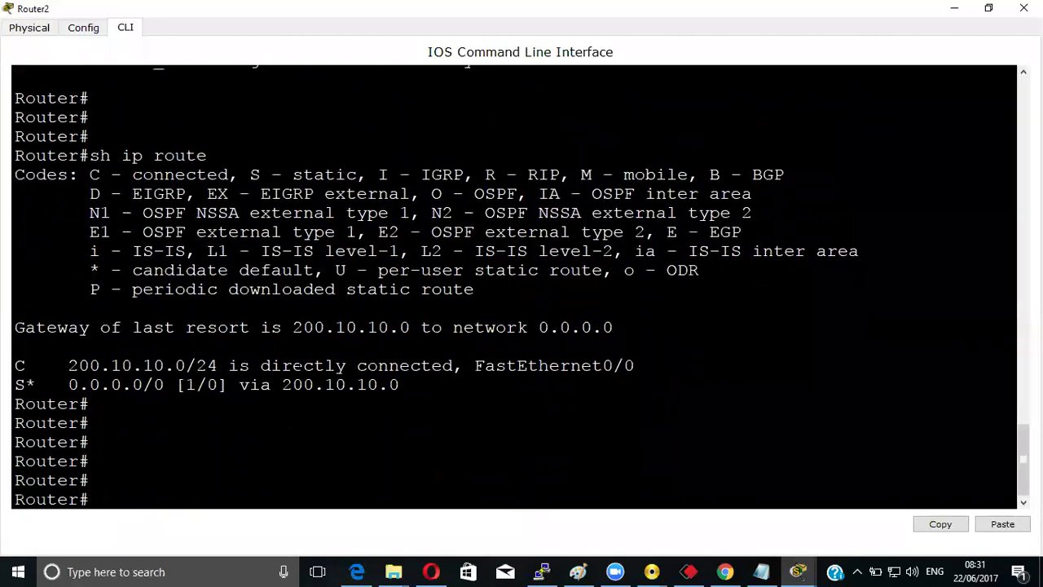
type("ping 192.168.")
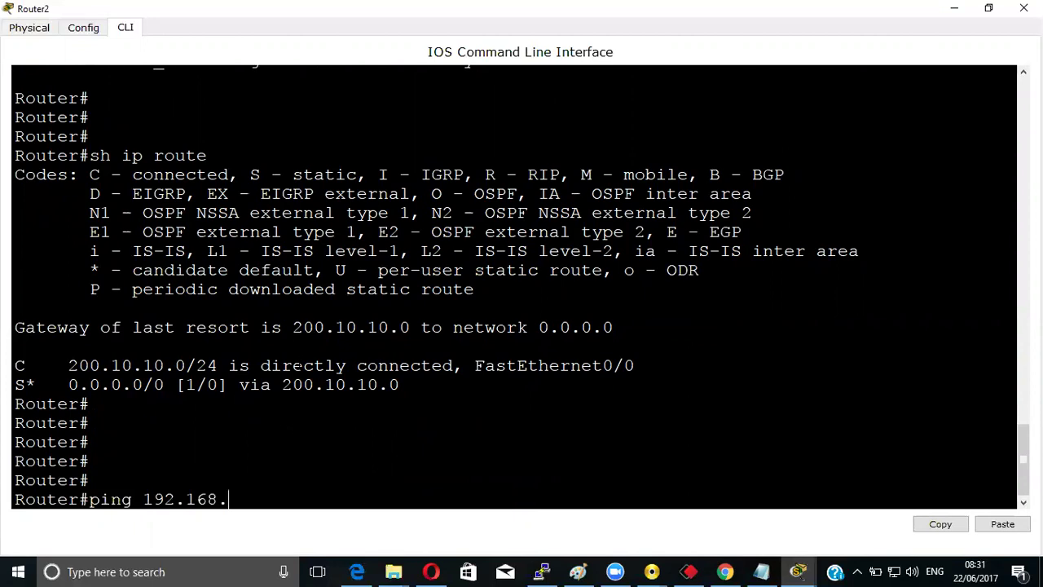
type("10.1")
key("Return")
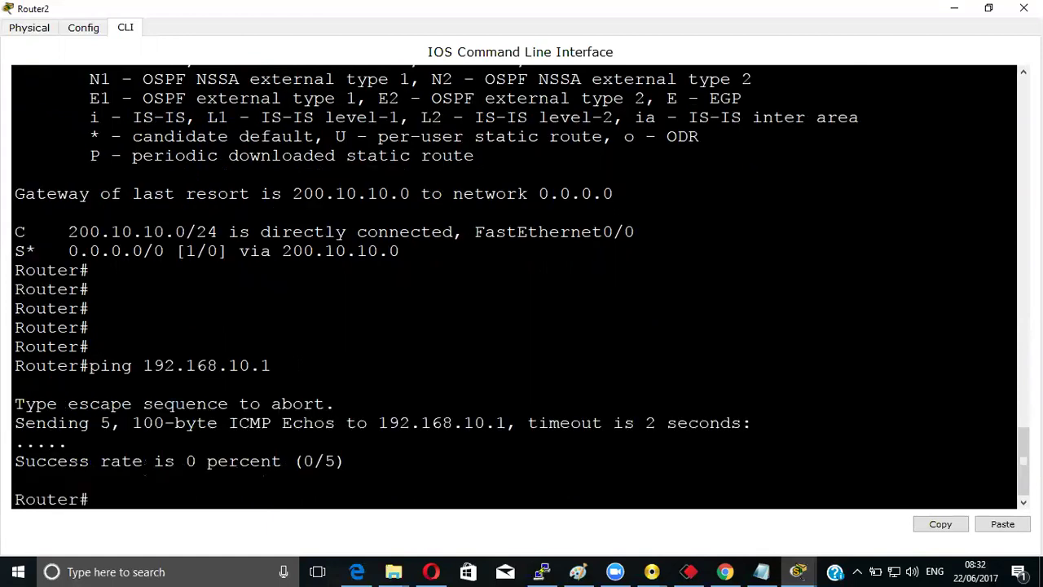
key("Up")
key("Return")
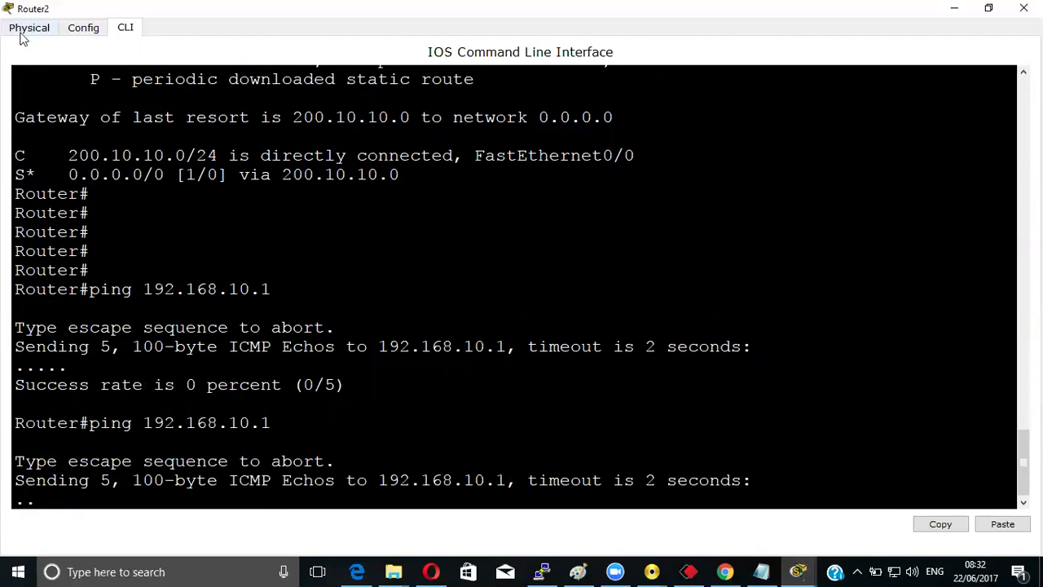
Step: Switch to Router0's console and ping 192.168.10.2
left_click(954, 8)
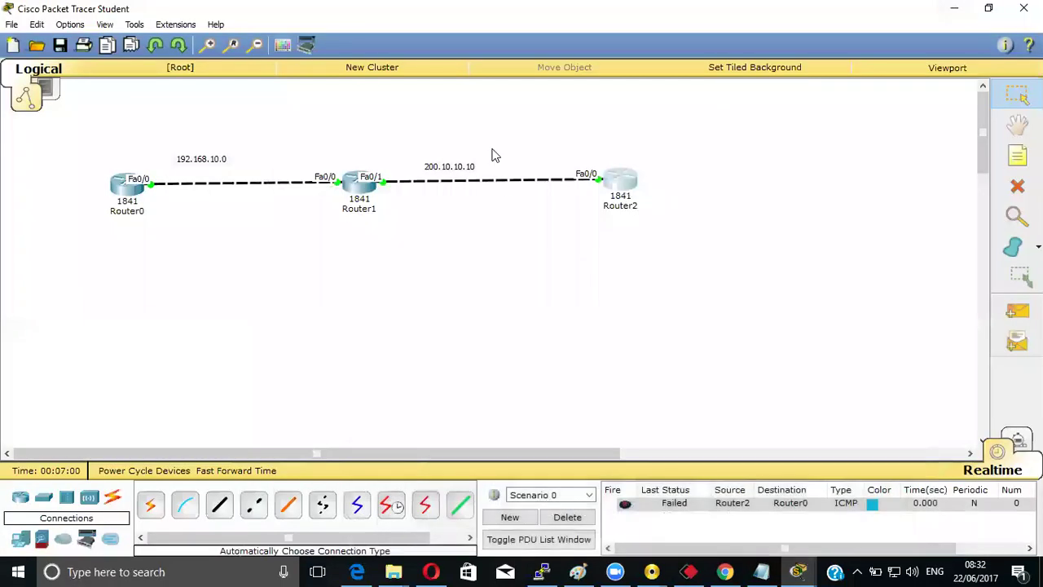
left_click(127, 186)
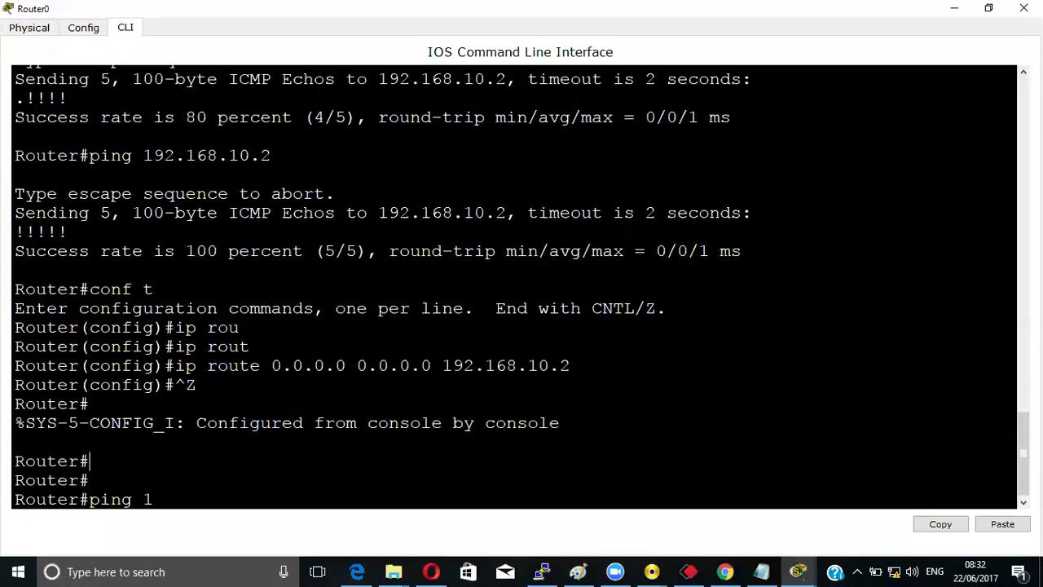
type("92.168.10.2")
key("Return")
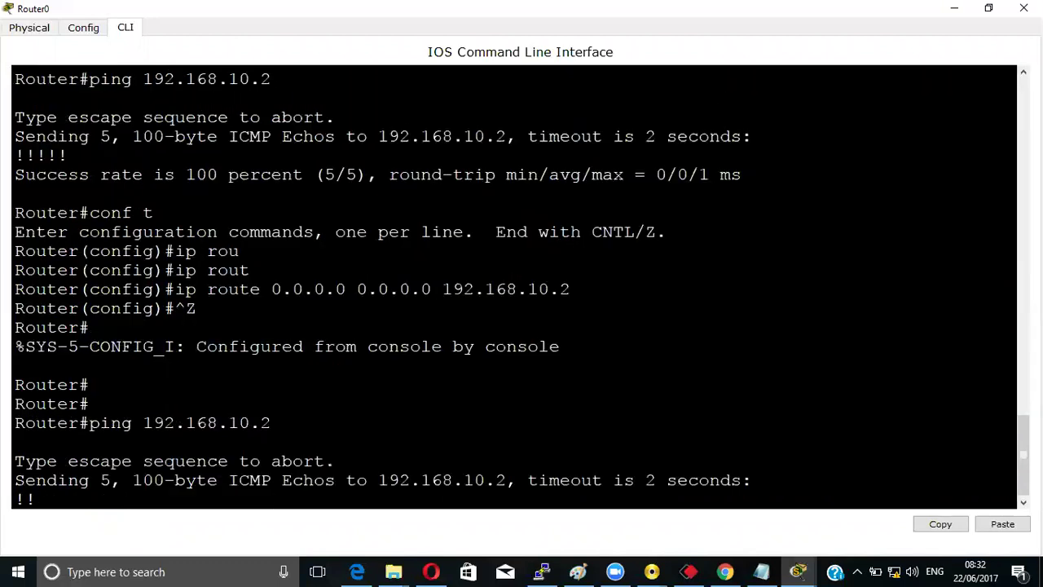
Step: From Router0, ping 200.10.10.1 and then 200.10.10.2, and minimize the console
key("Up")
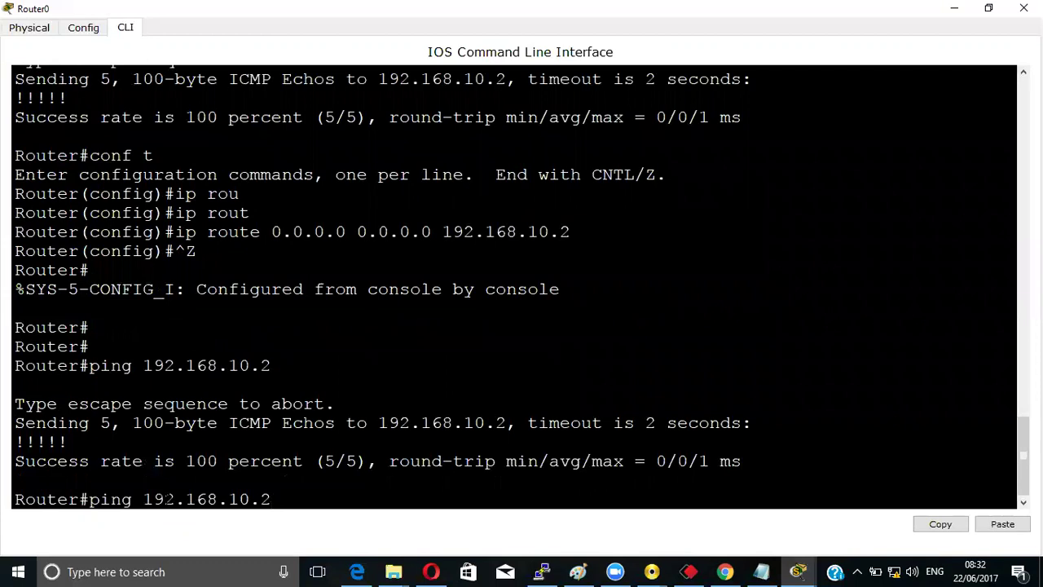
key("BackSpace")
key("BackSpace")
key("BackSpace")
key("BackSpace")
key("BackSpace")
key("BackSpace")
key("BackSpace")
key("BackSpace")
key("BackSpace")
key("BackSpace")
key("BackSpace")
key("BackSpace")
type("200.")
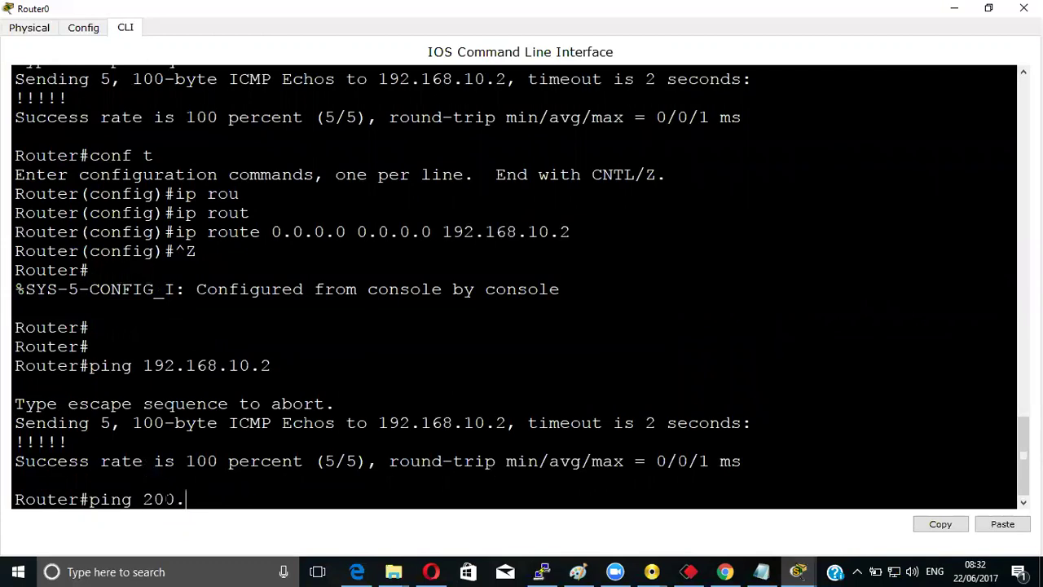
type("10.10.1")
key("Return")
key("Up")
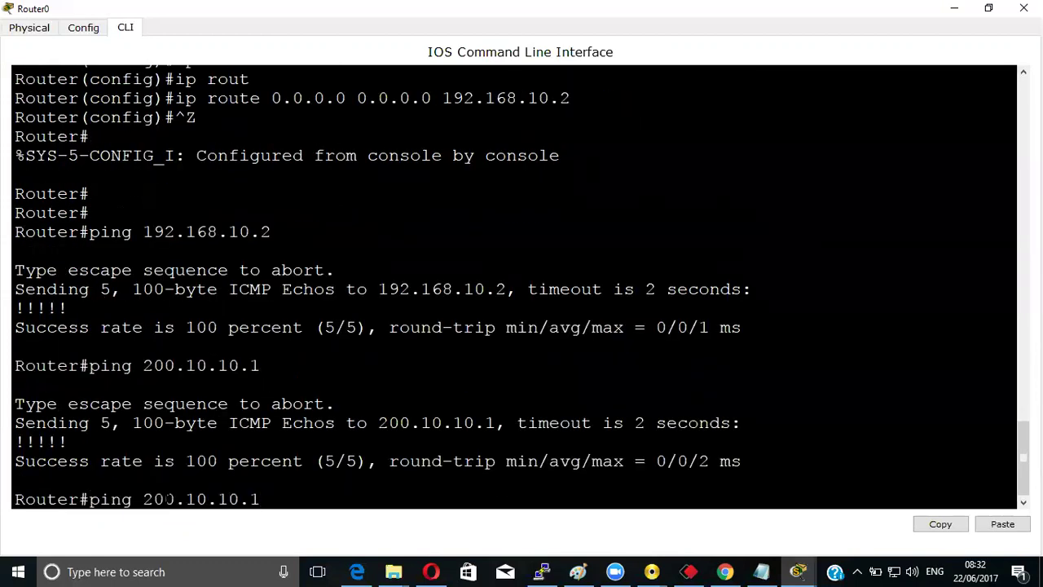
key("BackSpace")
type("2")
key("Return")
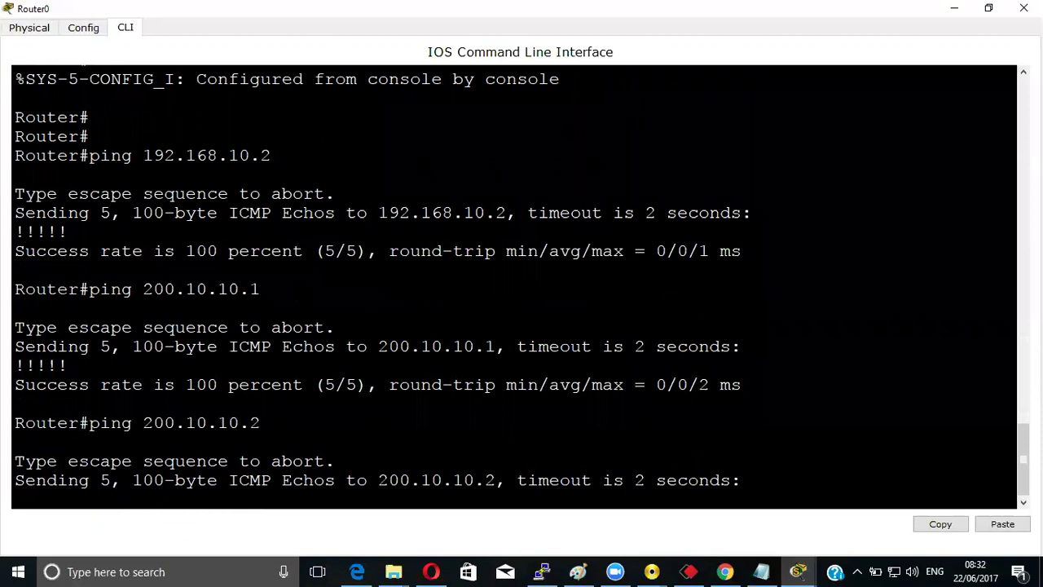
left_click(954, 8)
Step: Open Router2's console full-screen and show its interface summary with sh ip int br
left_click(624, 178)
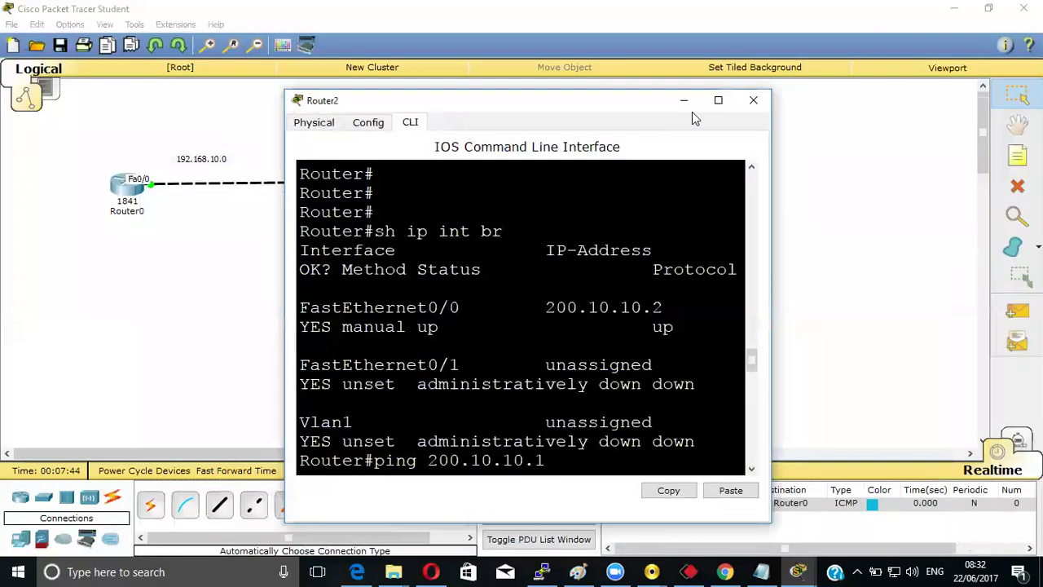
left_click(720, 99)
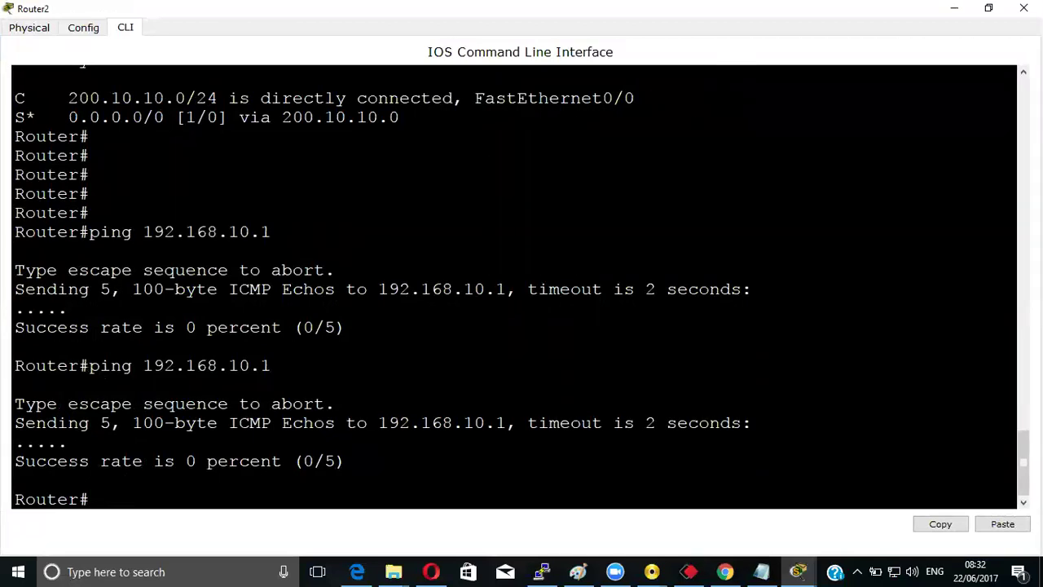
key("Return")
key("Return")
type("sh i")
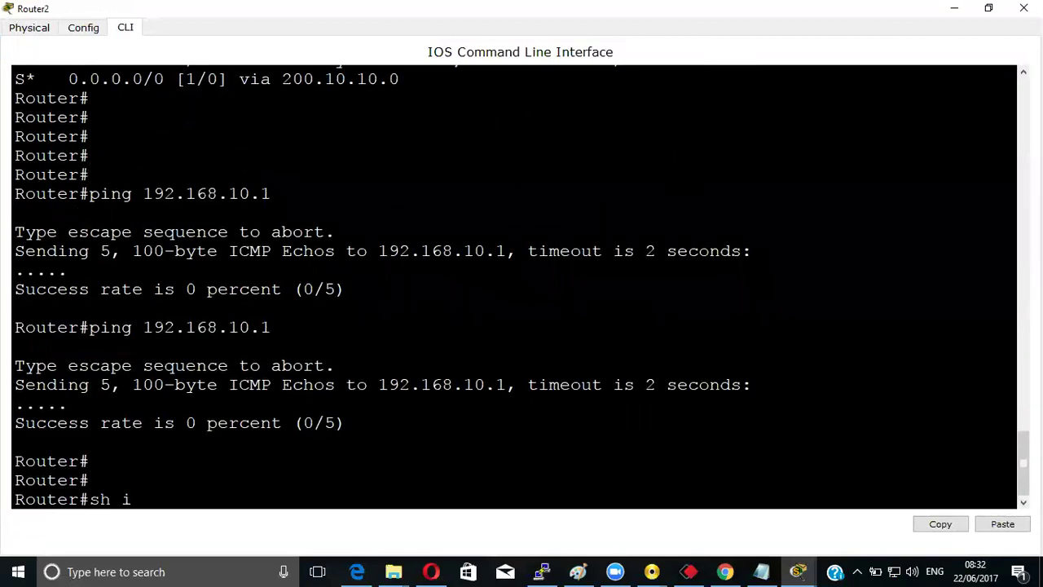
type("p int br")
key("Return")
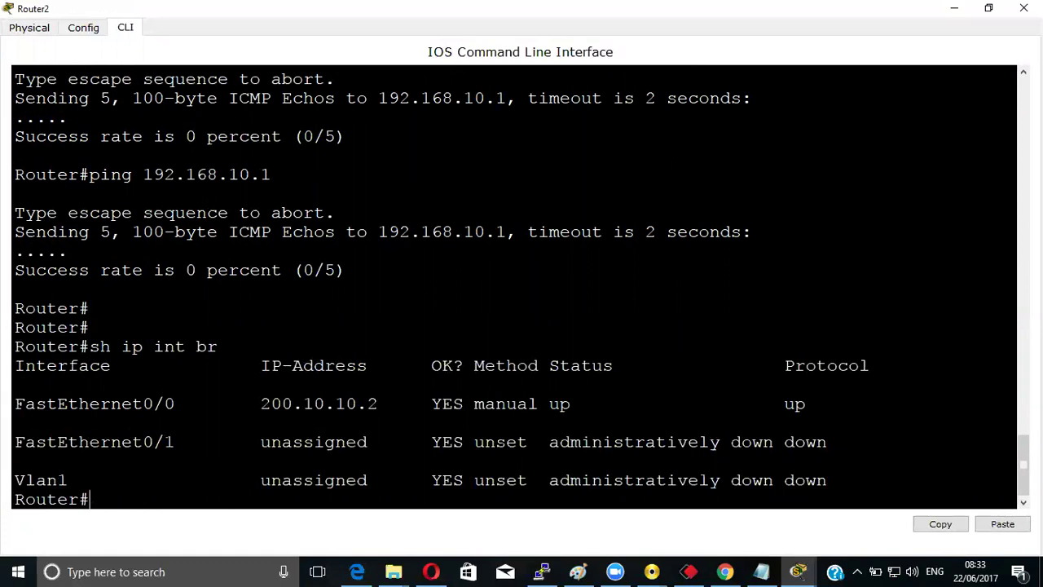
Step: Ping 200.10.10.1 (succeeds) and 192.168.10.2 (times out) from Router2
type("ping 200.10.10.1")
key("Return")
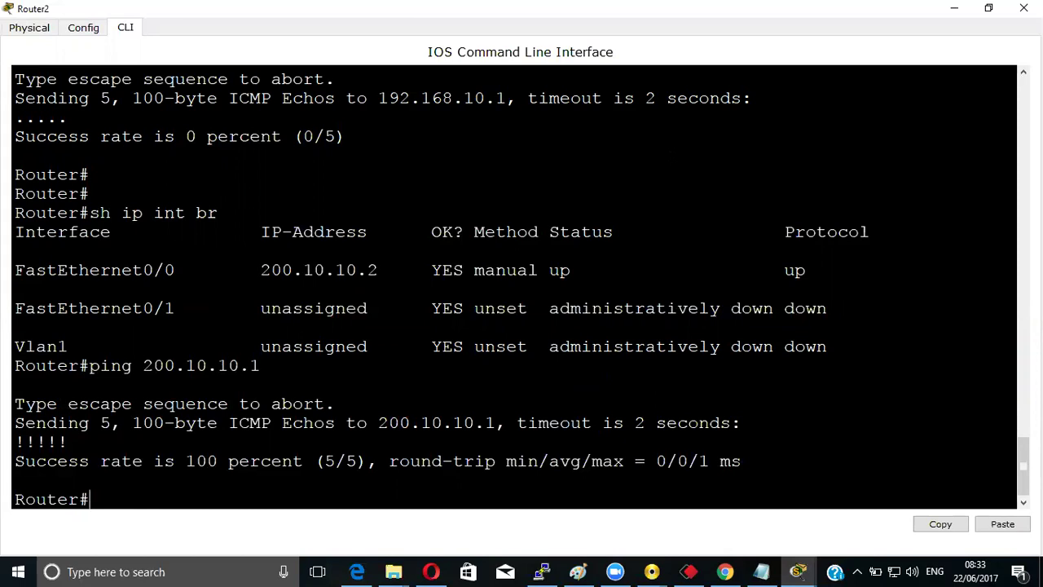
type("ping 192.168.10.2")
key("Return")
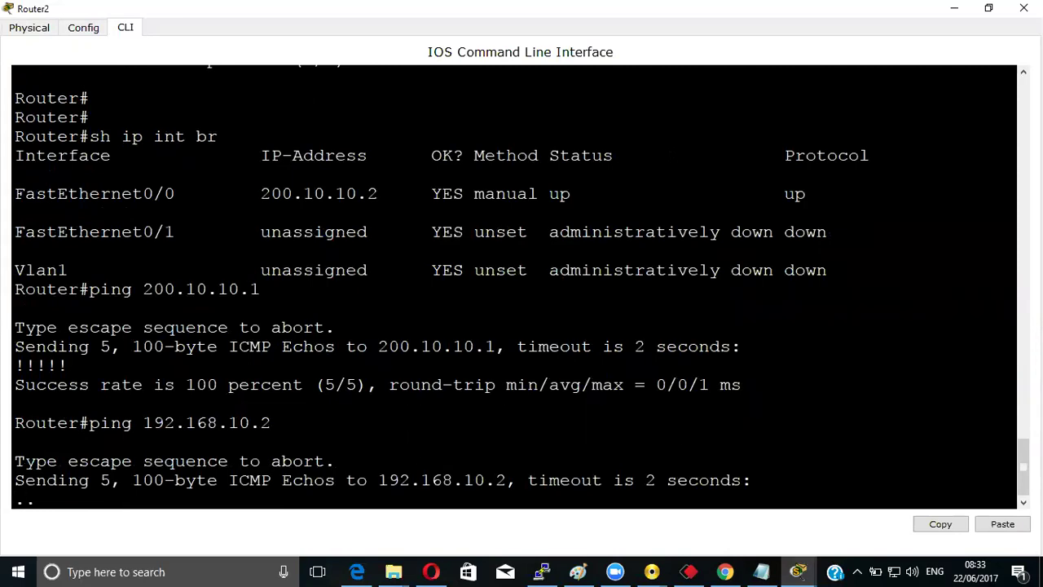
Step: Run do sh ip int br on Router1, confirming 192.168.10.2 and 200.10.10.1 up, then close it
left_click(955, 10)
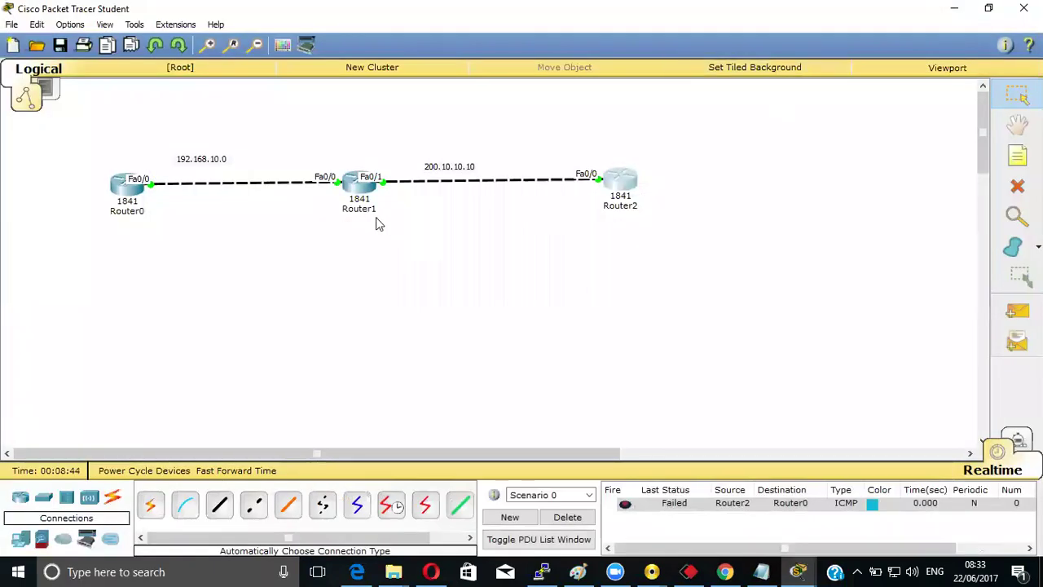
left_click(362, 198)
left_click(718, 100)
key("Return")
key("Return")
key("Return")
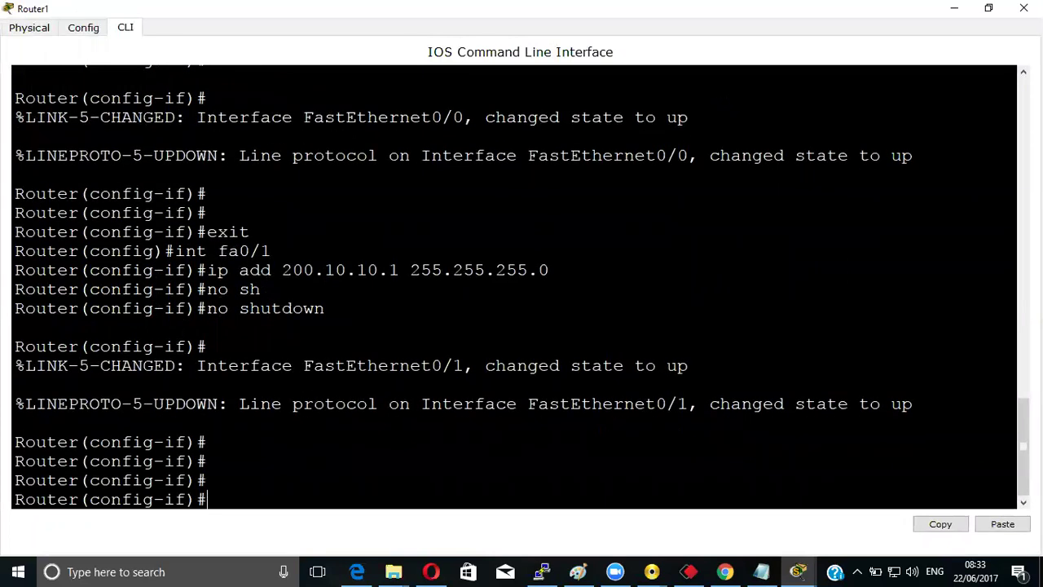
type("do sh ip in")
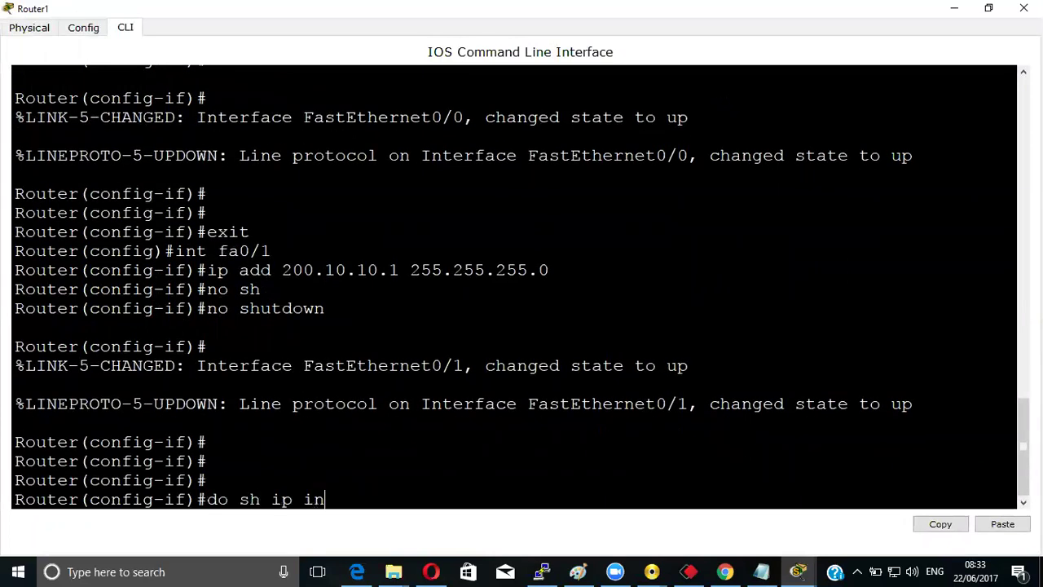
type("t br'")
key("Return")
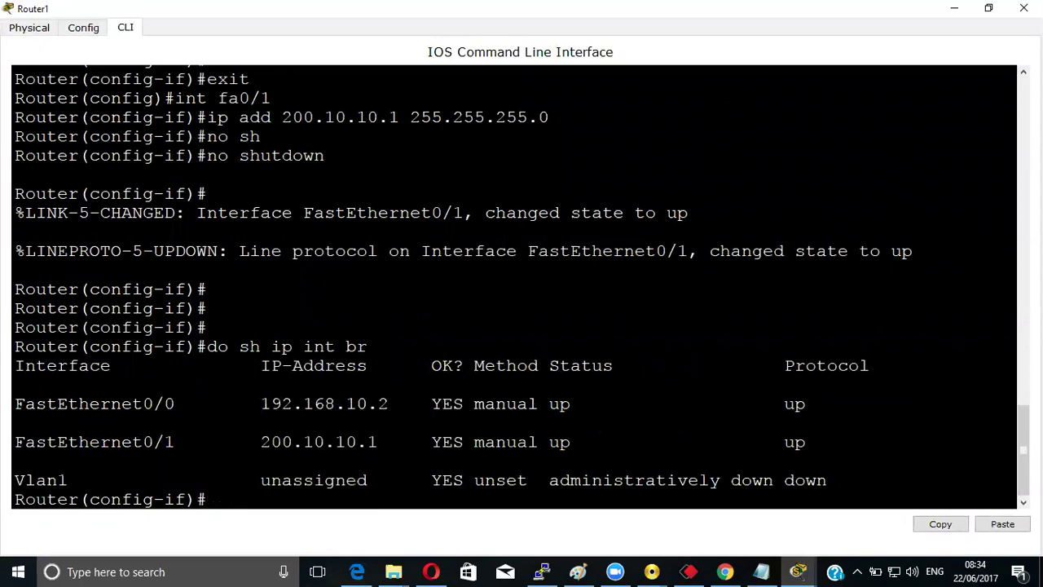
left_click(1024, 9)
Step: Show Router2's interface summary and routing table with sh ip int br and sh ip route
left_click(616, 183)
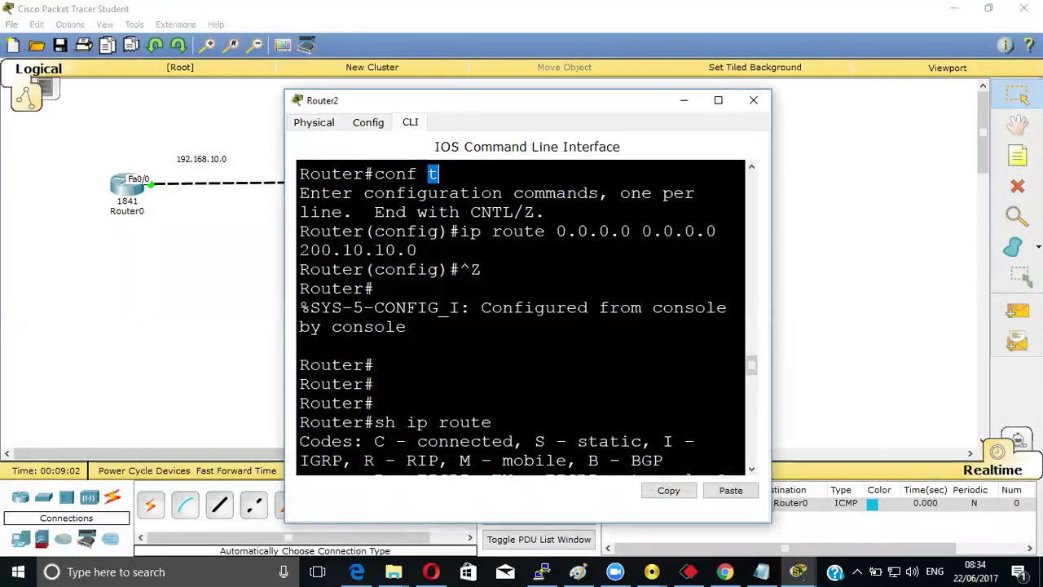
left_click(716, 102)
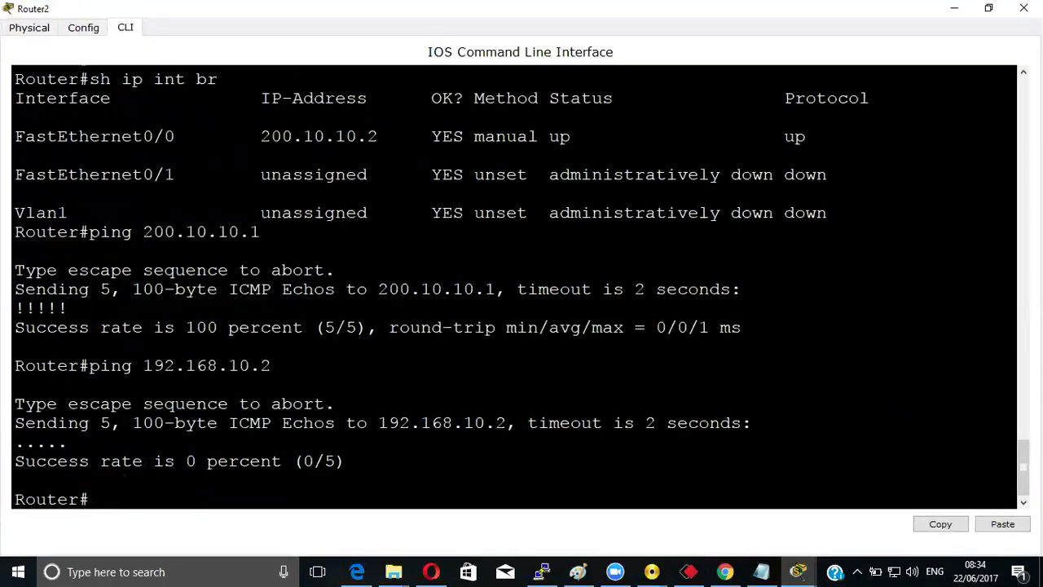
key("Return")
key("Return")
key("Return")
key("Return")
type("sh ip int br")
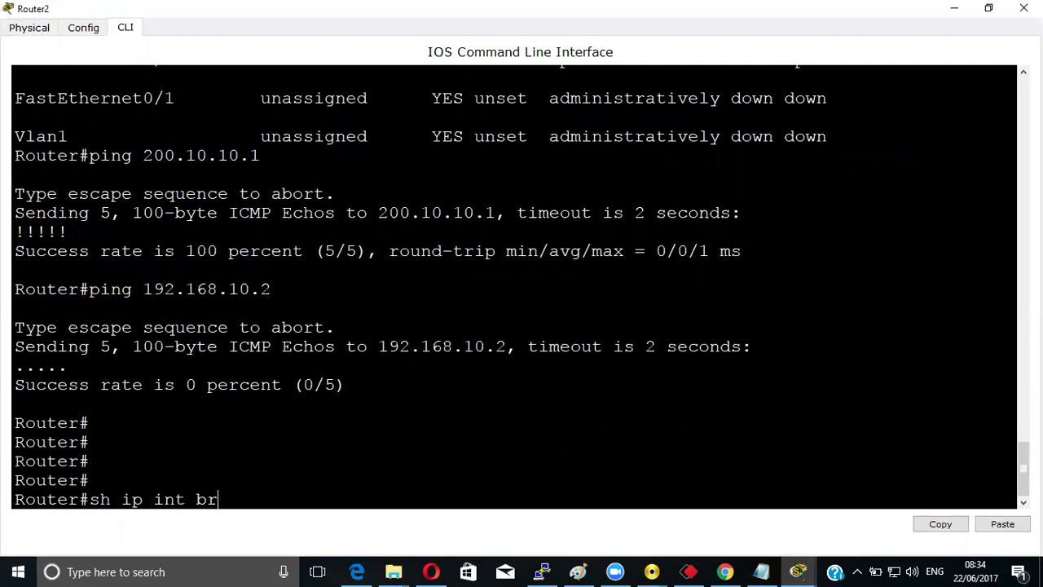
key("Return")
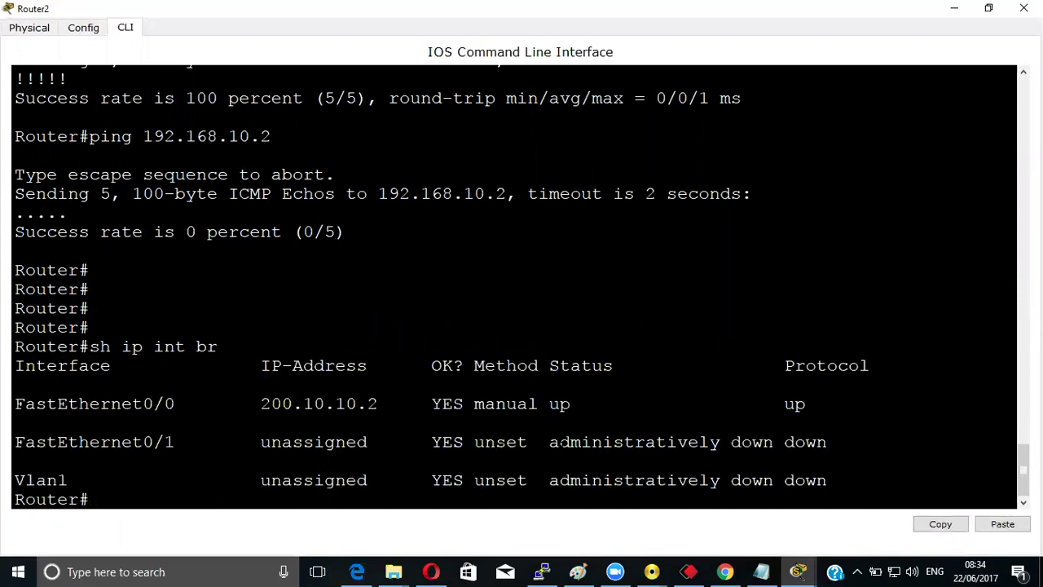
type("sh ip ")
type("rou")
key("Tab")
key("Return")
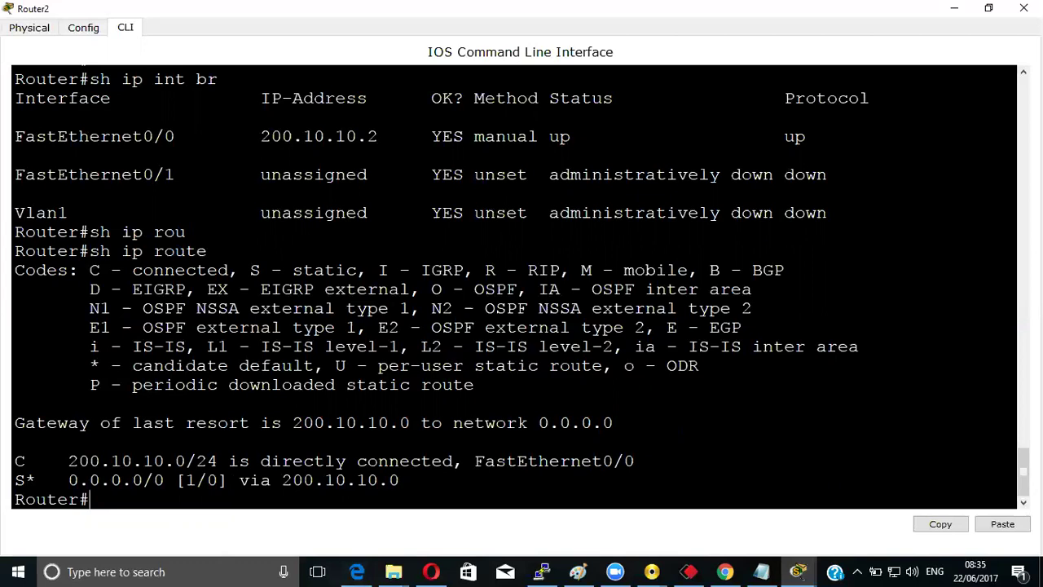
Step: Run debug ip routing on Router2 using Tab completion
type("deb")
key("Tab")
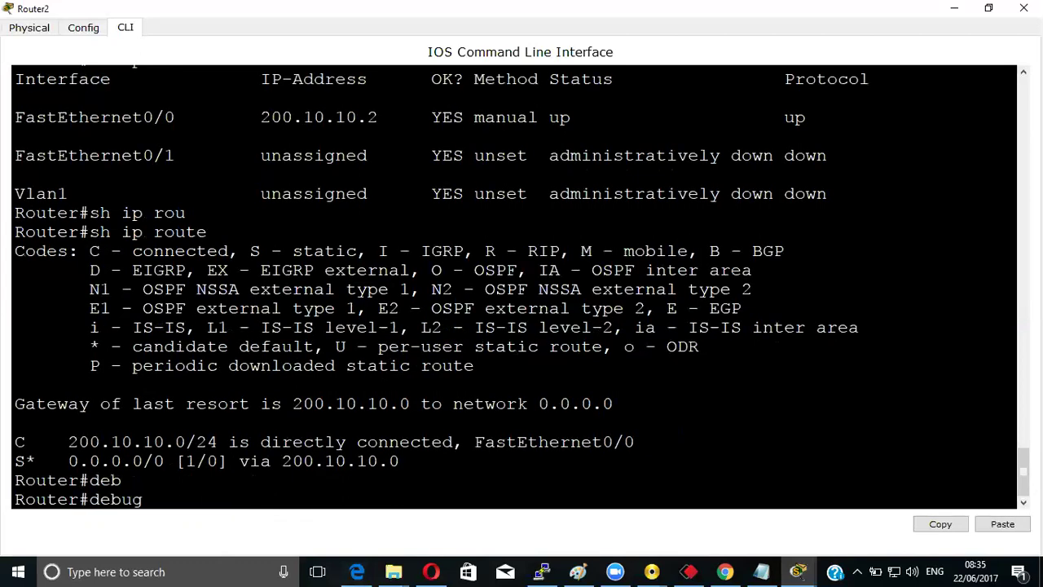
type("ip rou")
key("Tab")
key("Return")
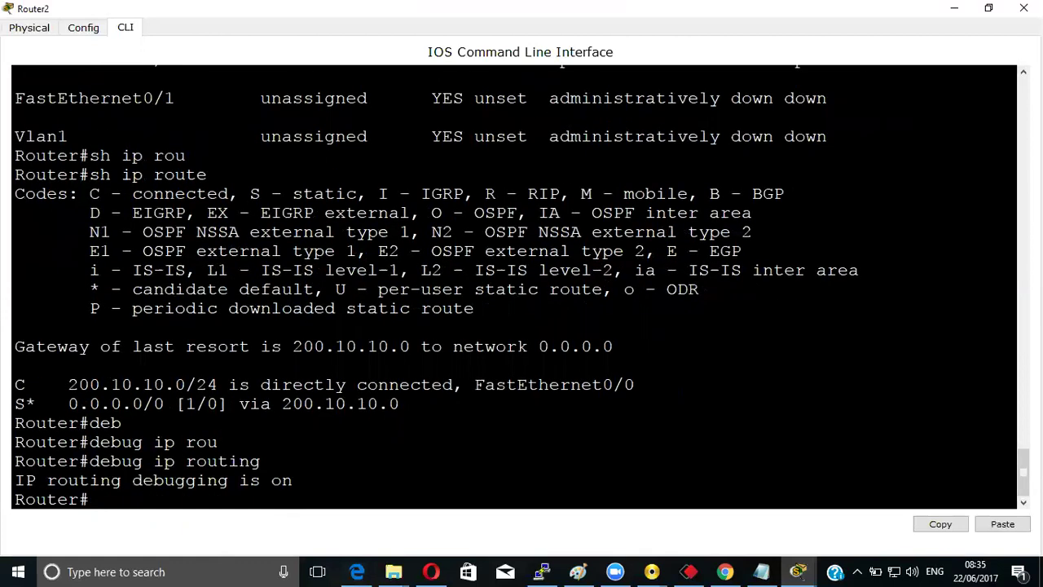